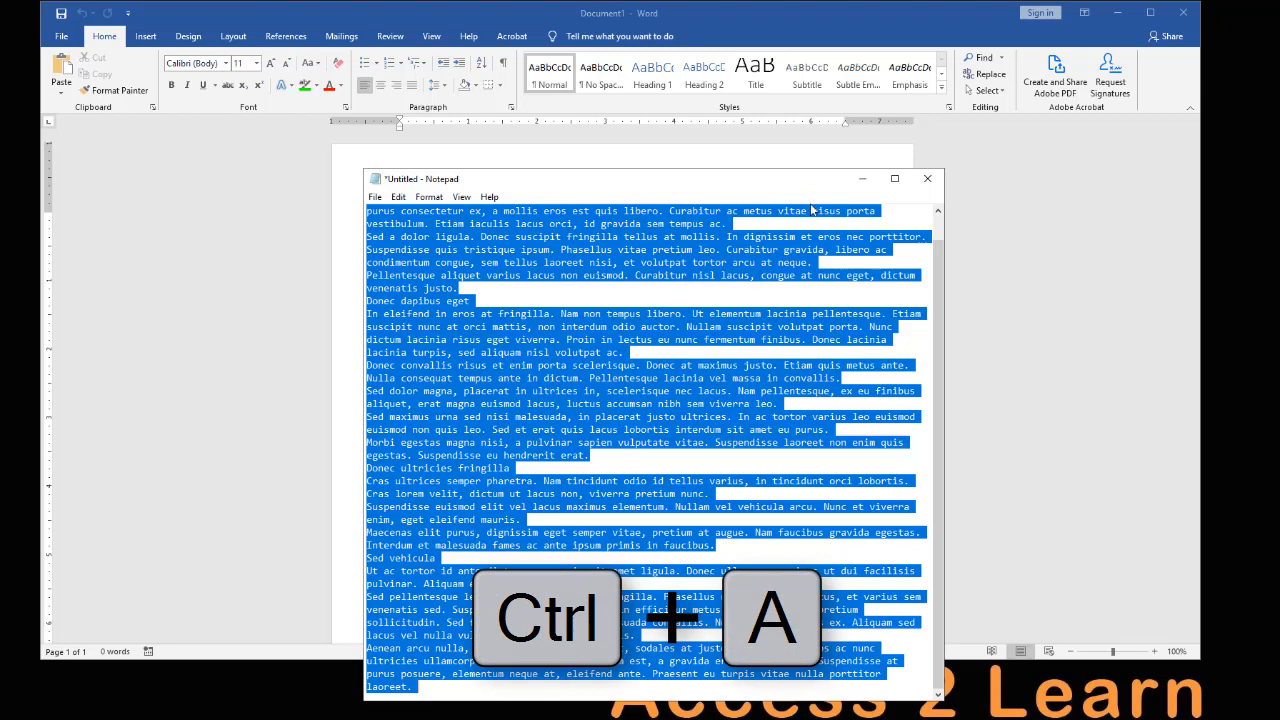
# Copy all of the selected Notepad text and minimize Notepad to return to the blank Word document
pyautogui.hotkey('ctrl', 'c')
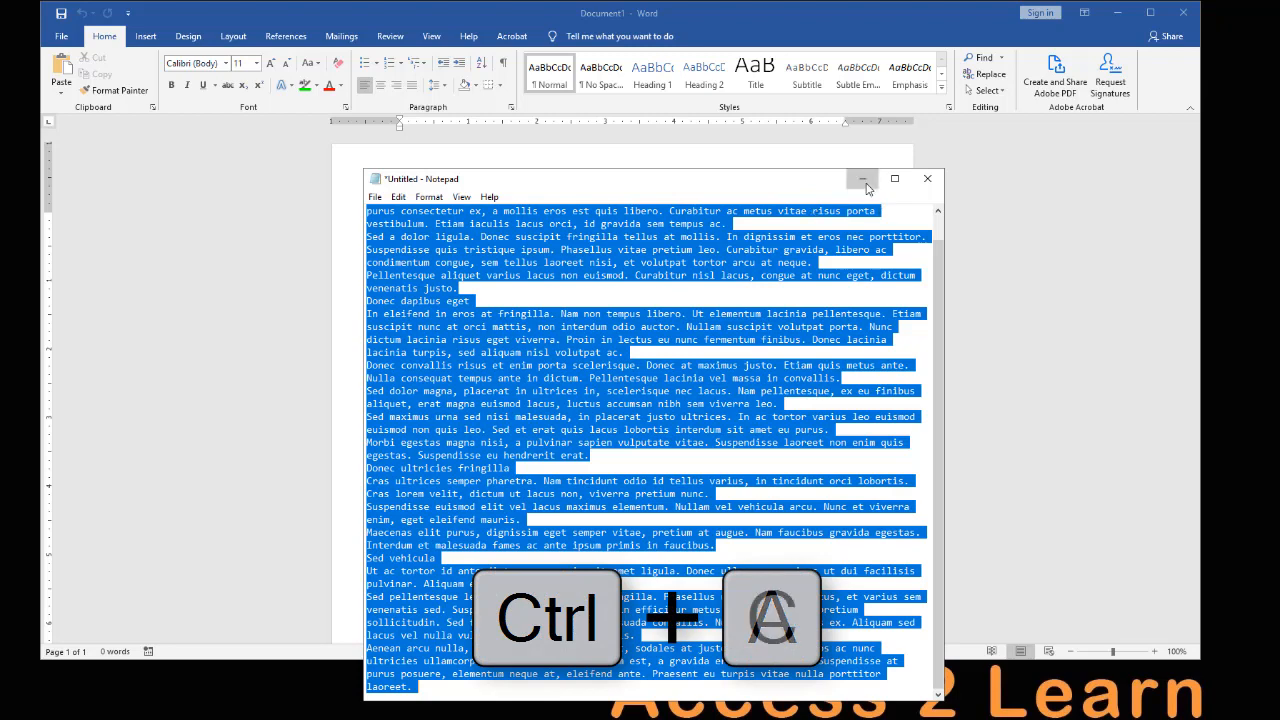
pyautogui.click(862, 178)
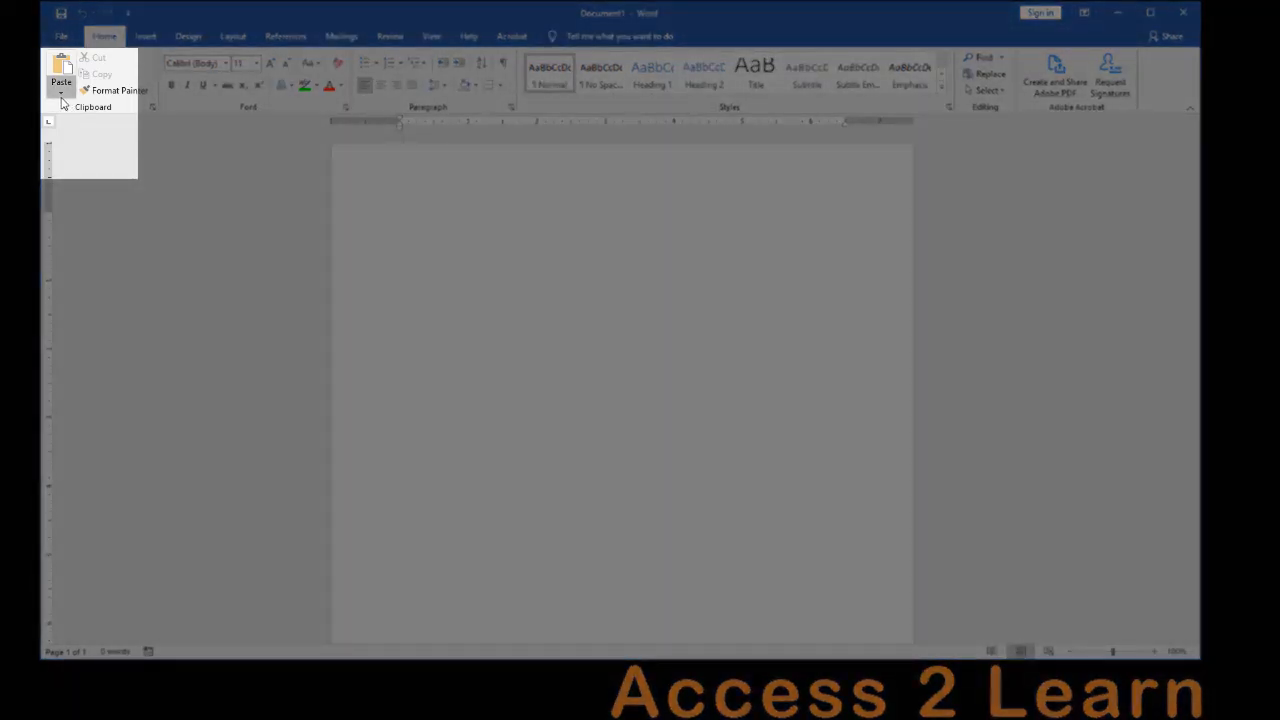
pyautogui.click(61, 93)
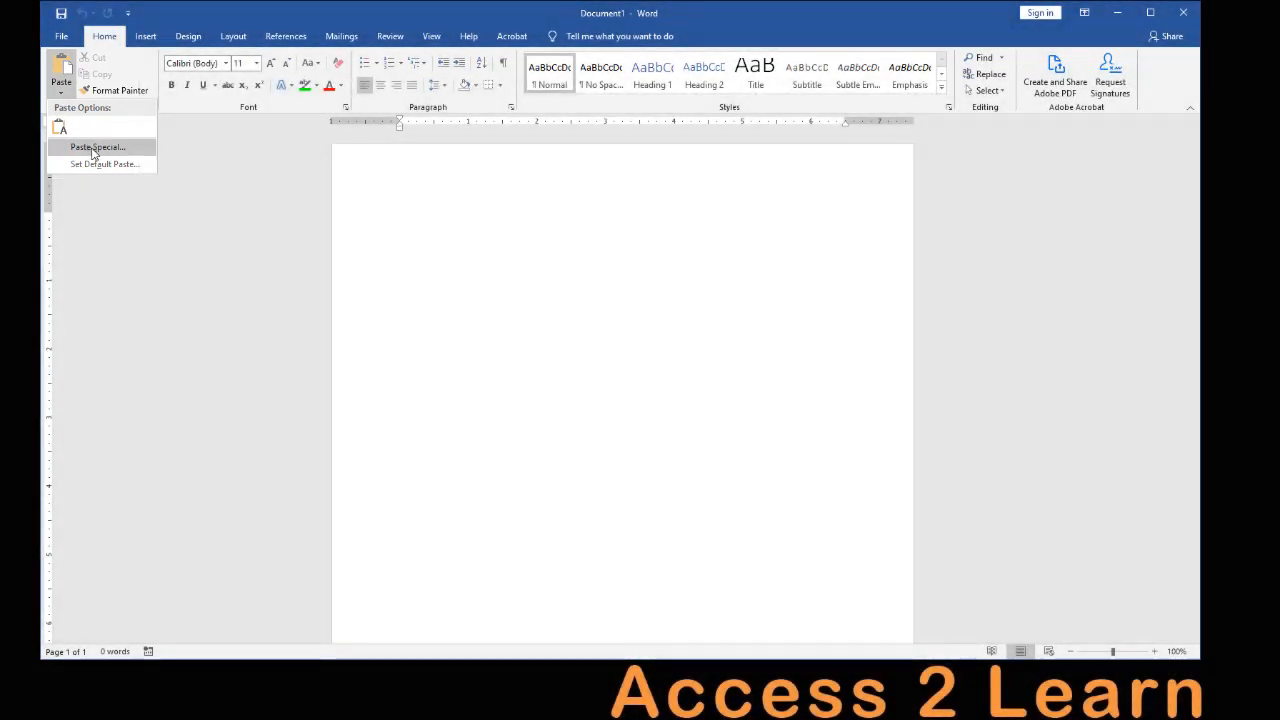
pyautogui.click(97, 147)
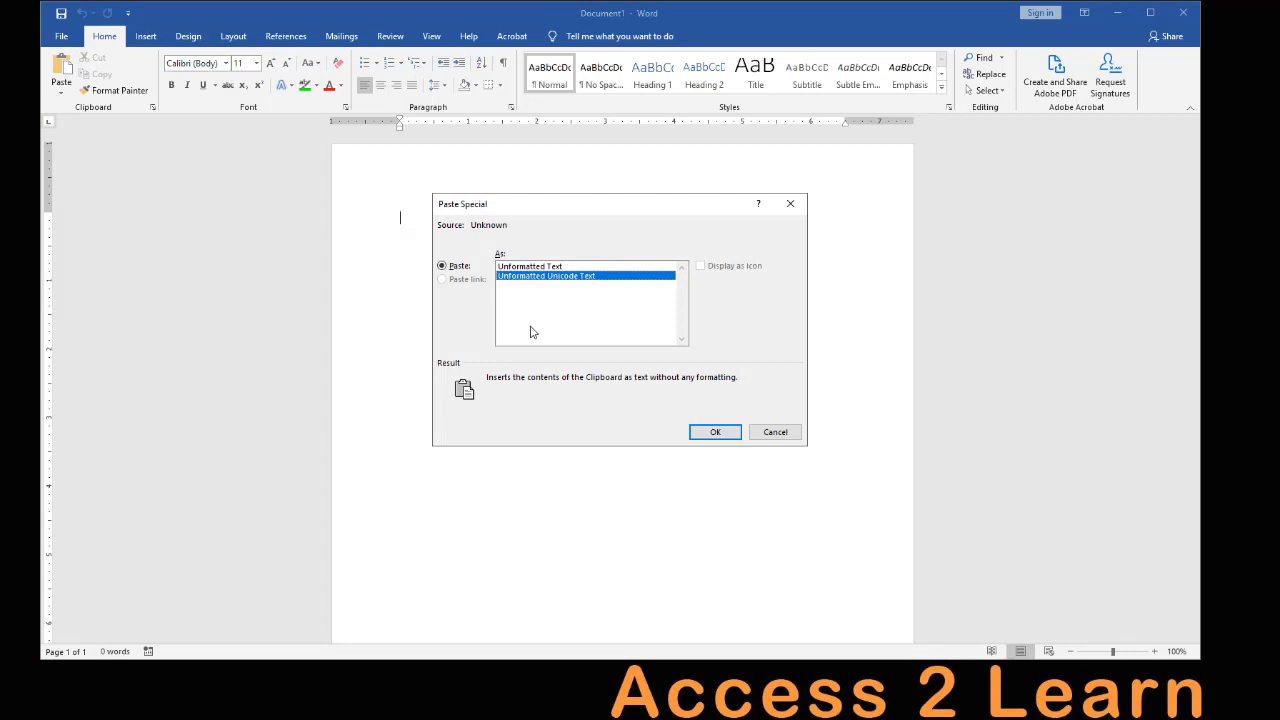
pyautogui.click(775, 432)
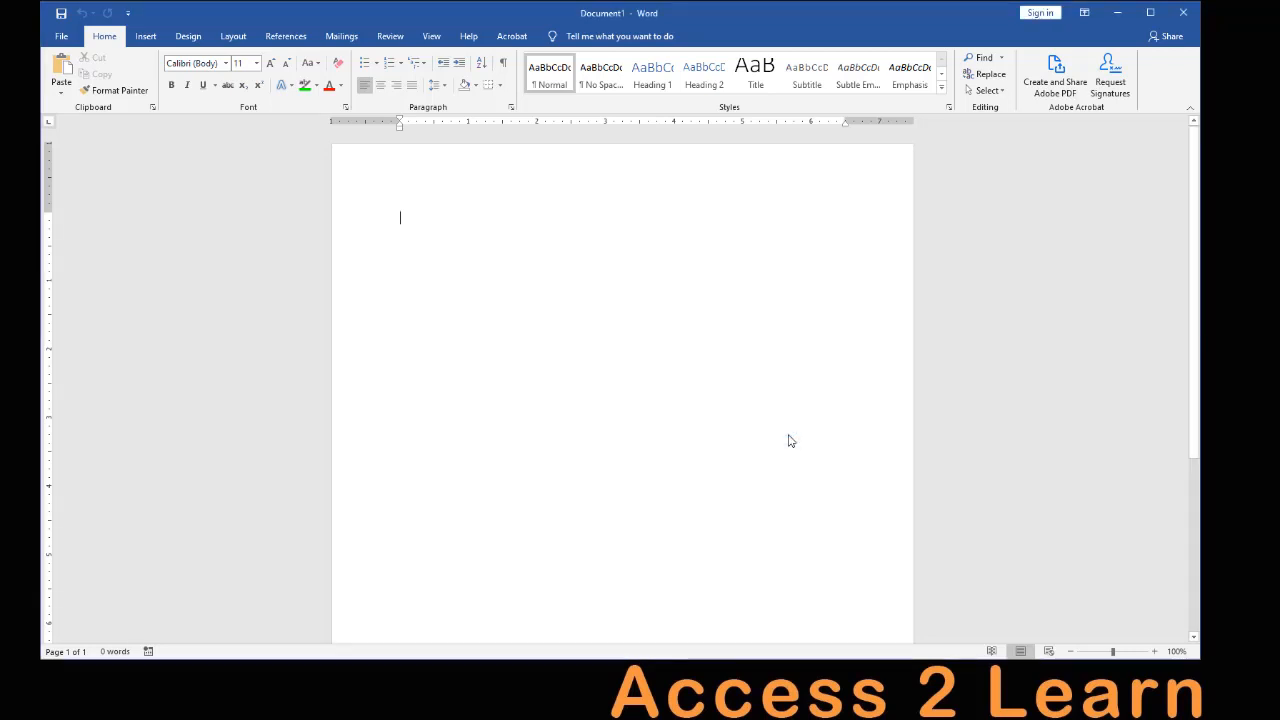
# Paste the copied Notepad text into the blank document and return to its beginning
pyautogui.click(63, 72)
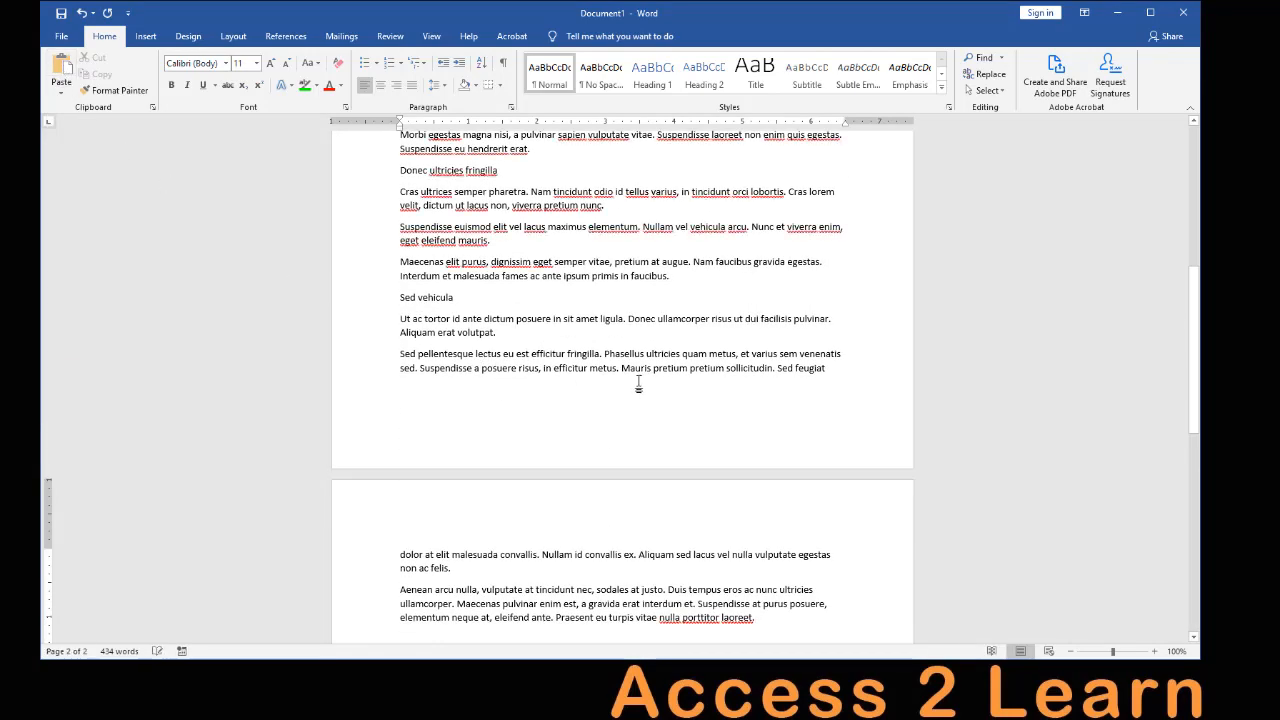
pyautogui.scroll(4, 637, 385)
pyautogui.scroll(4, 640, 382)
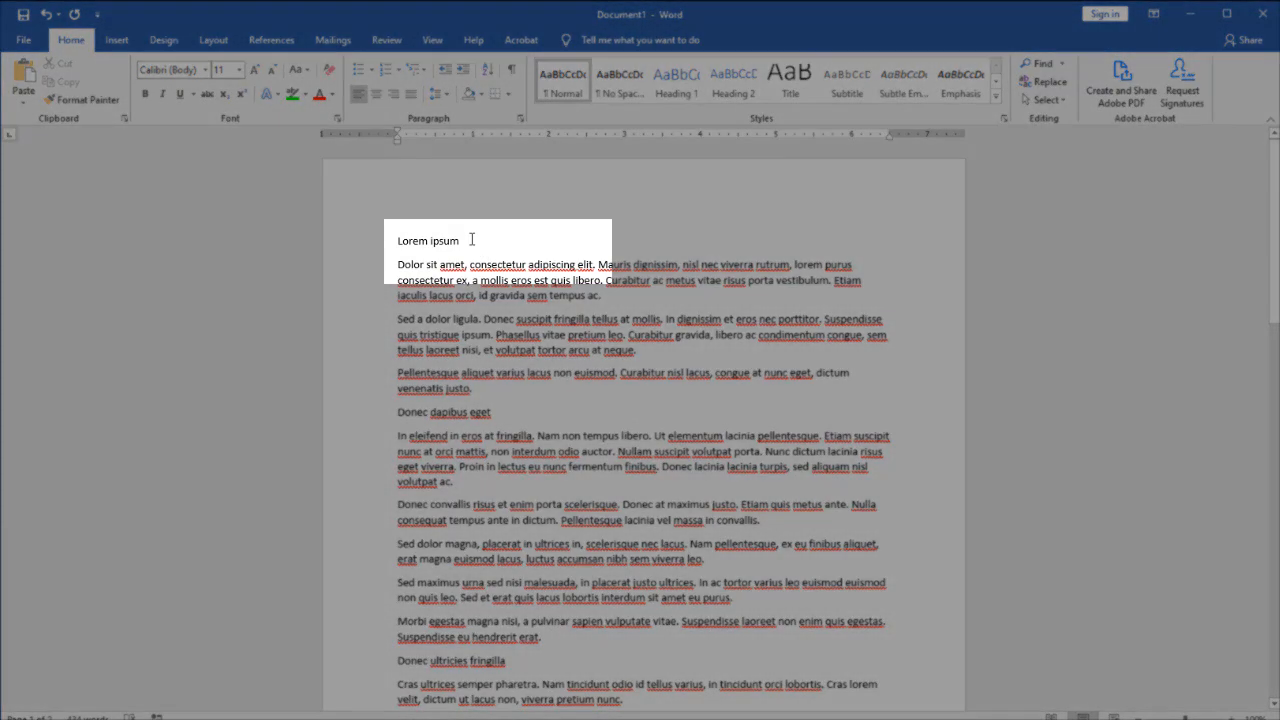
# Apply the Title style to the "Lorem ipsum" line and Heading 1 to the "Donec dapibus eget" line
pyautogui.click(472, 240)
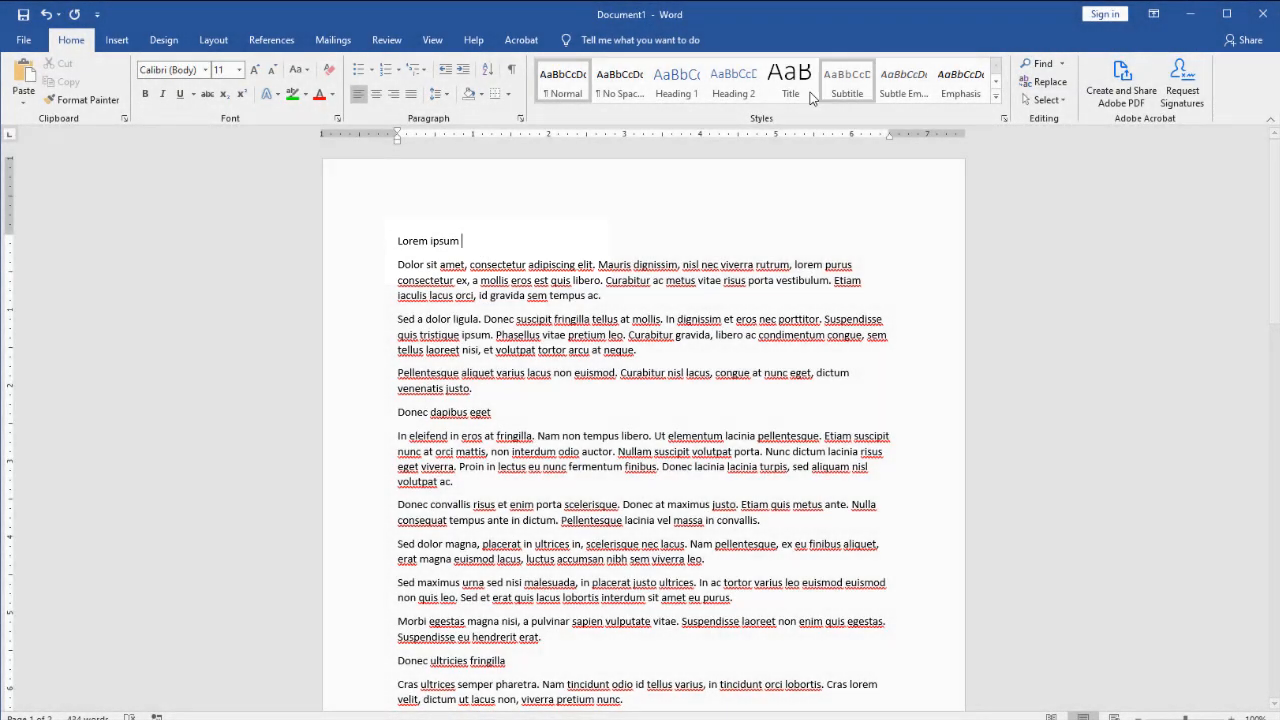
pyautogui.click(808, 92)
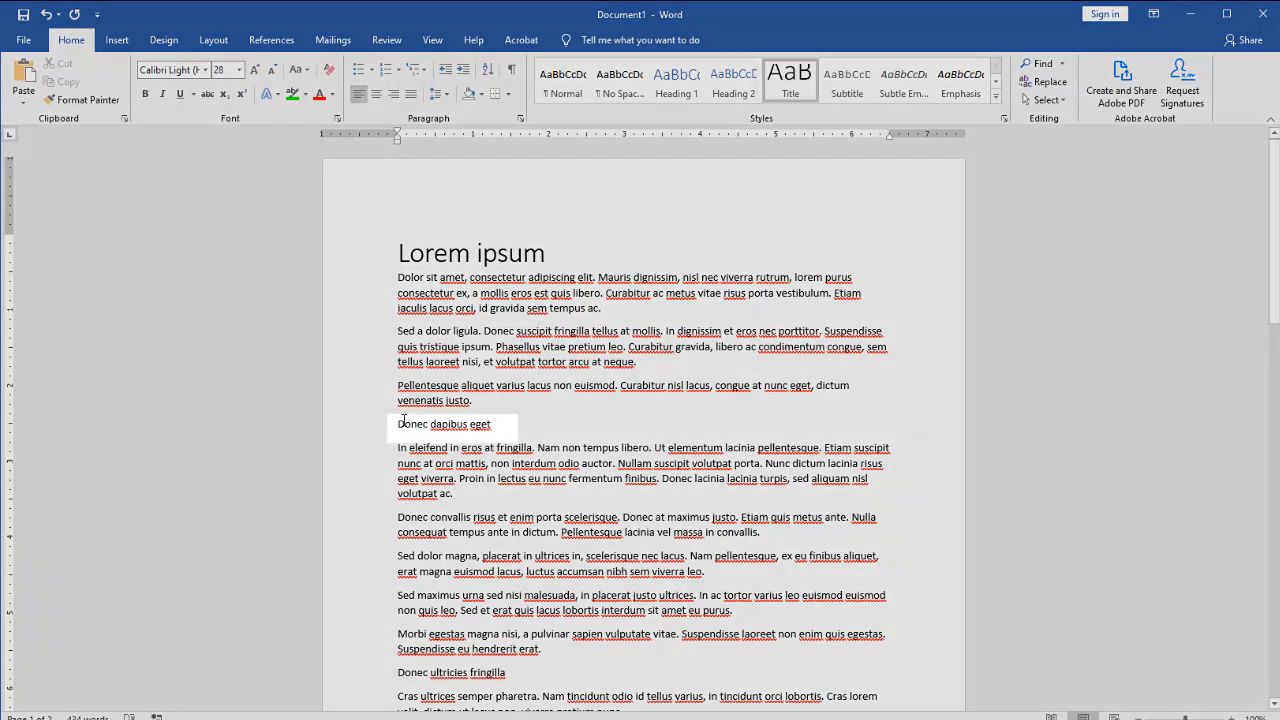
pyautogui.click(443, 427)
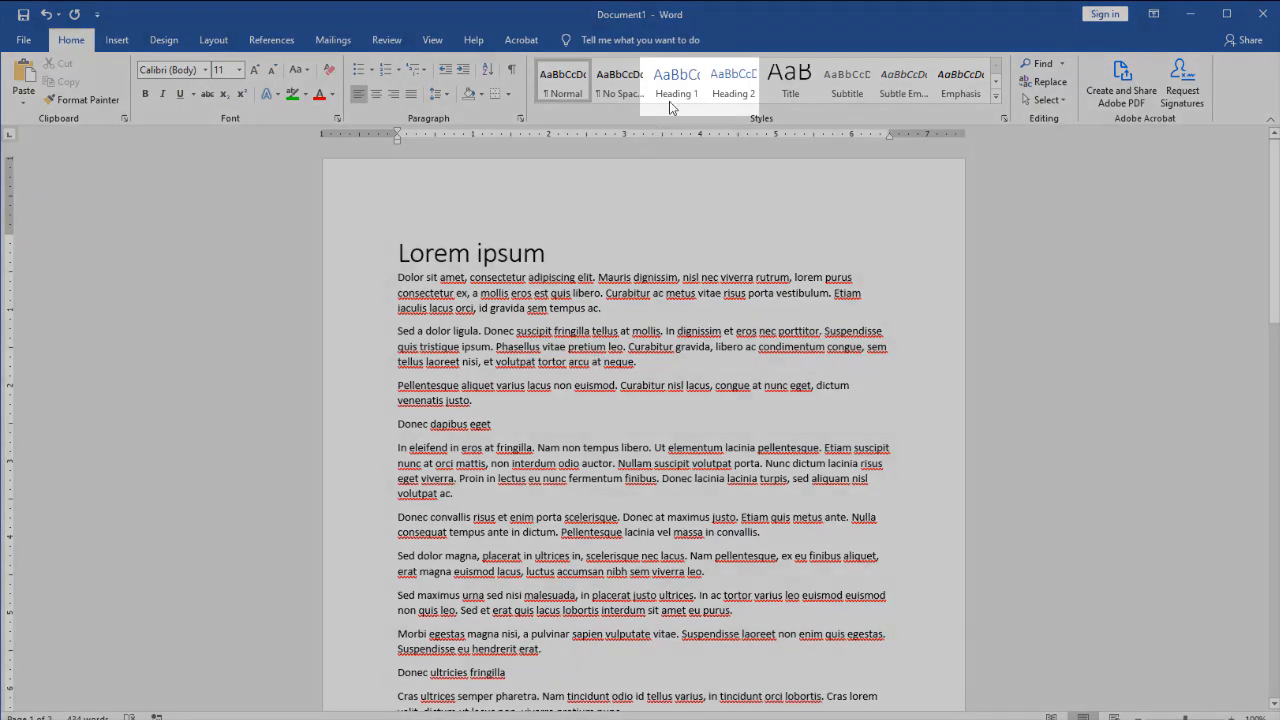
pyautogui.click(670, 95)
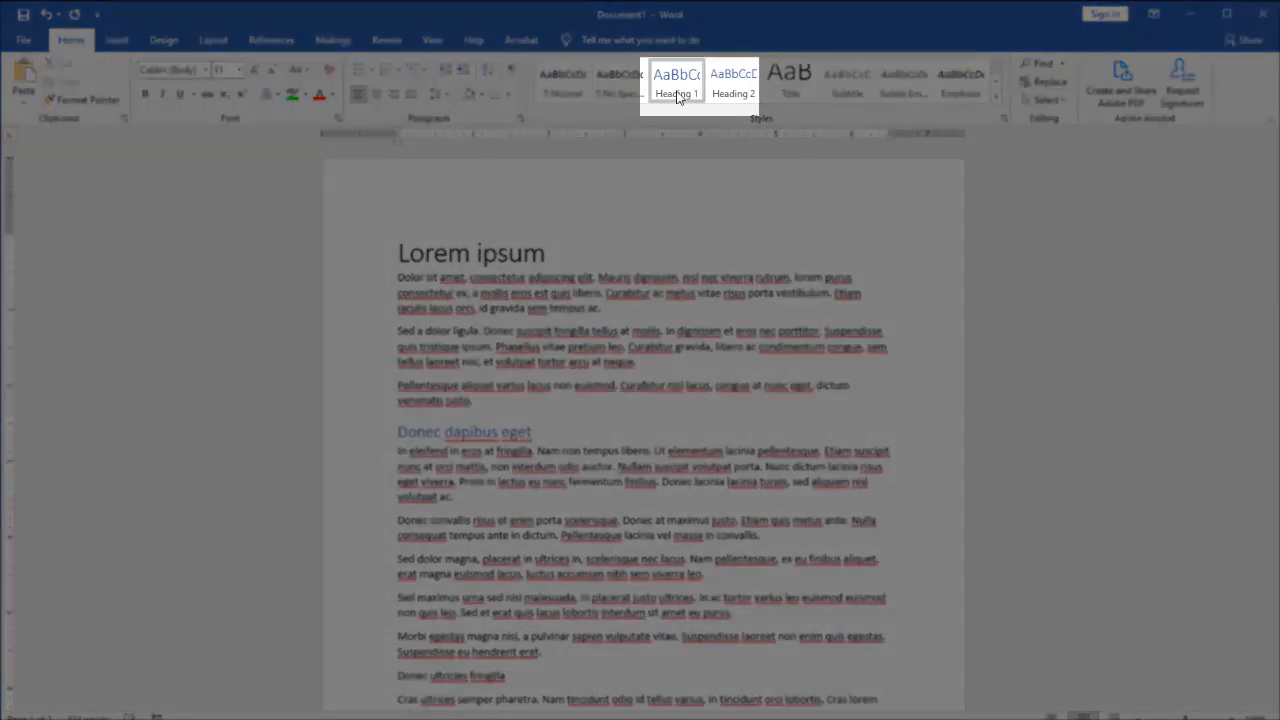
# Apply Heading 2 to the "Donec ultricies fringilla" line and Heading 1 to the "Sed vehicula" line
pyautogui.click(525, 675)
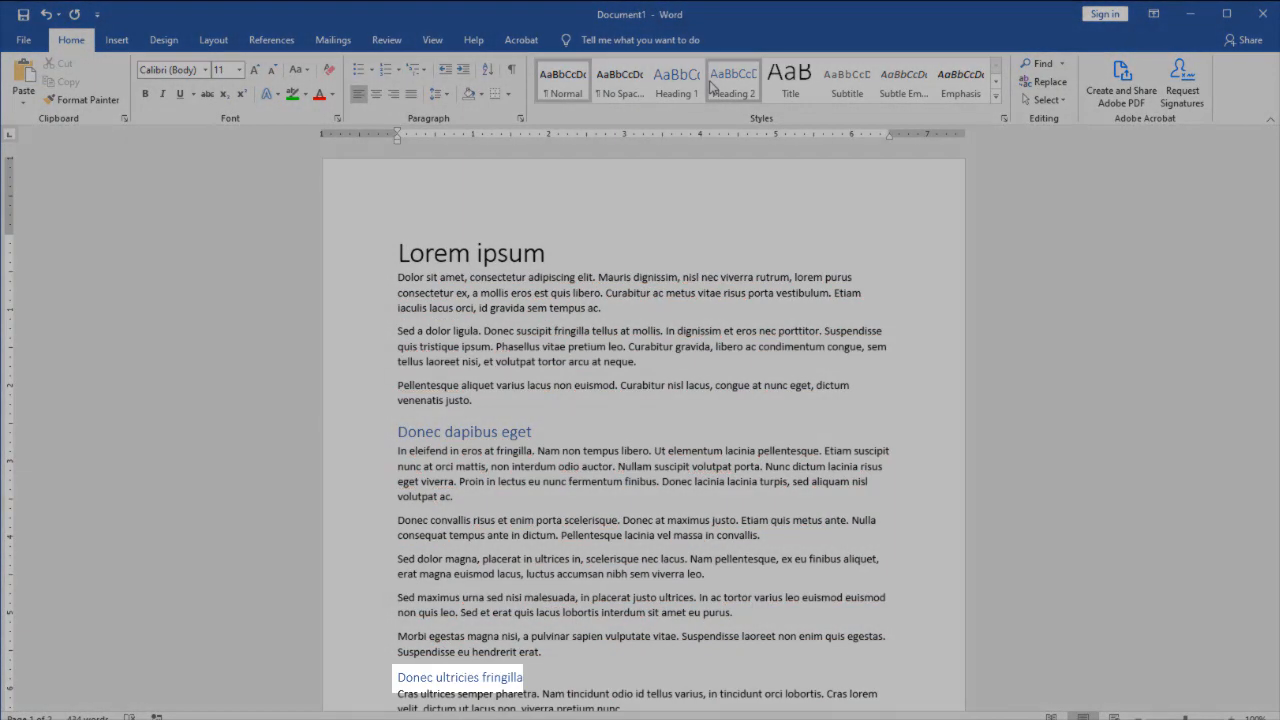
pyautogui.click(733, 80)
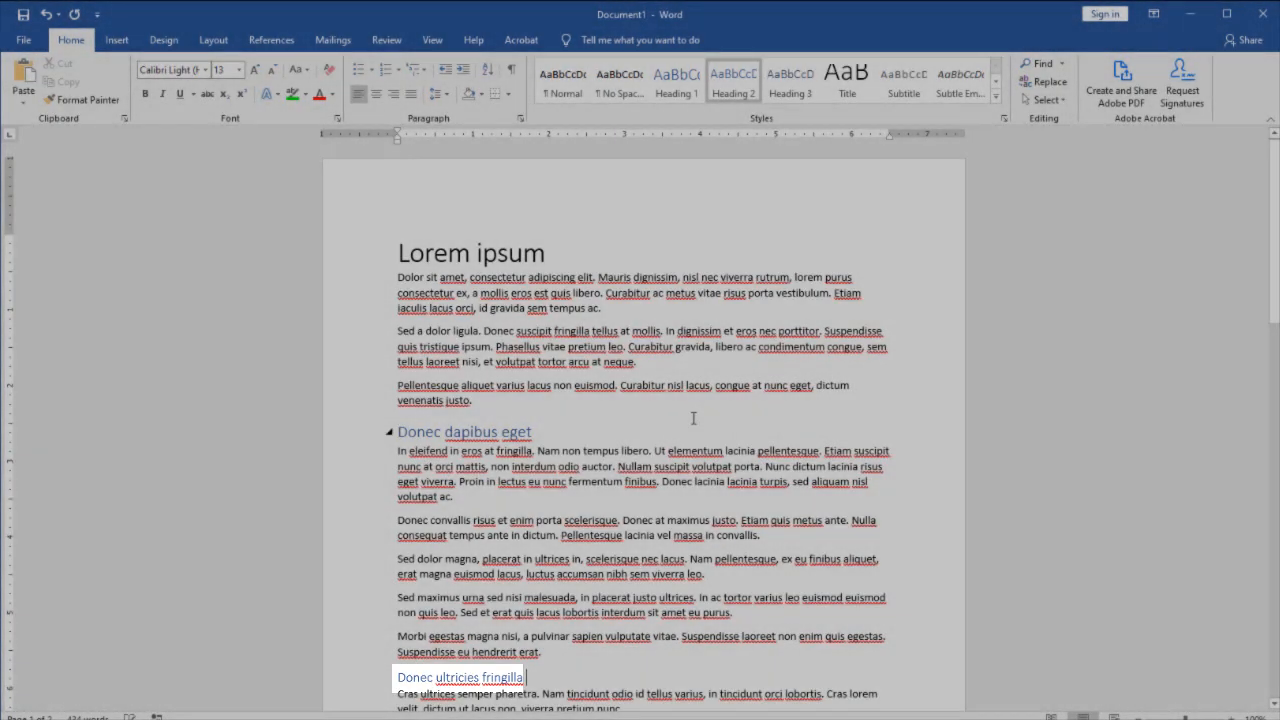
pyautogui.scroll(-3, 691, 418)
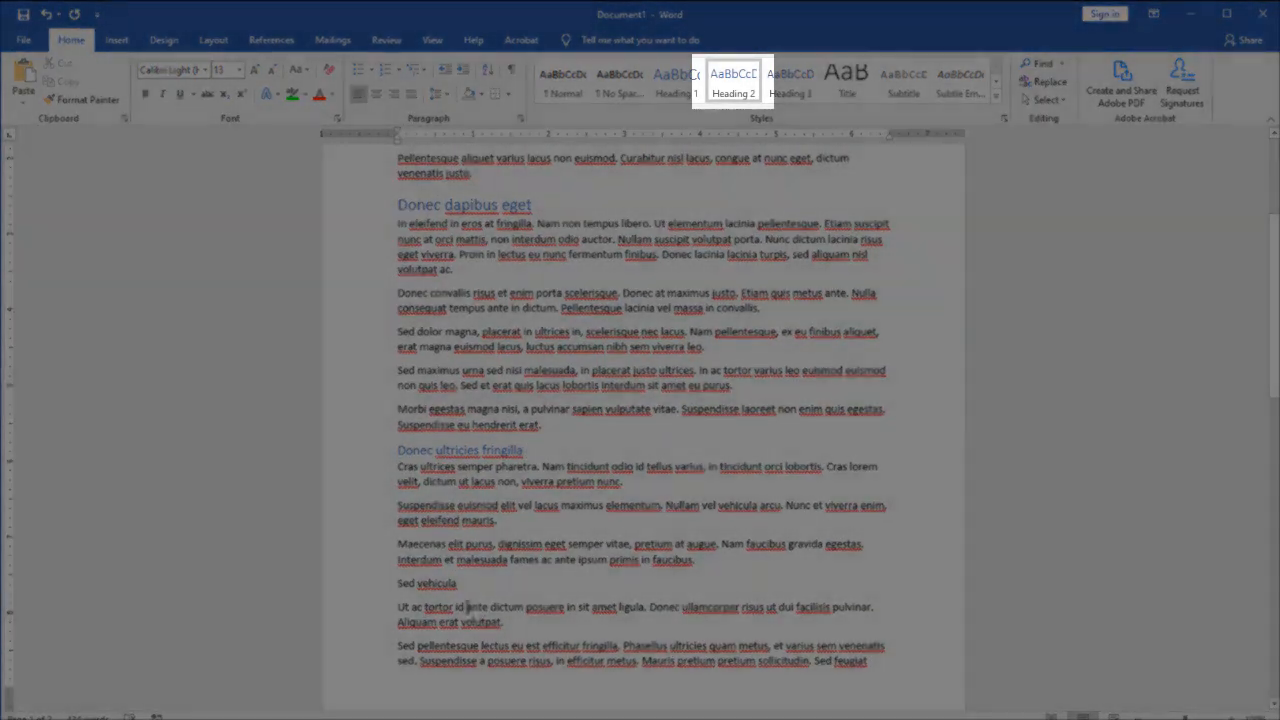
pyautogui.click(471, 588)
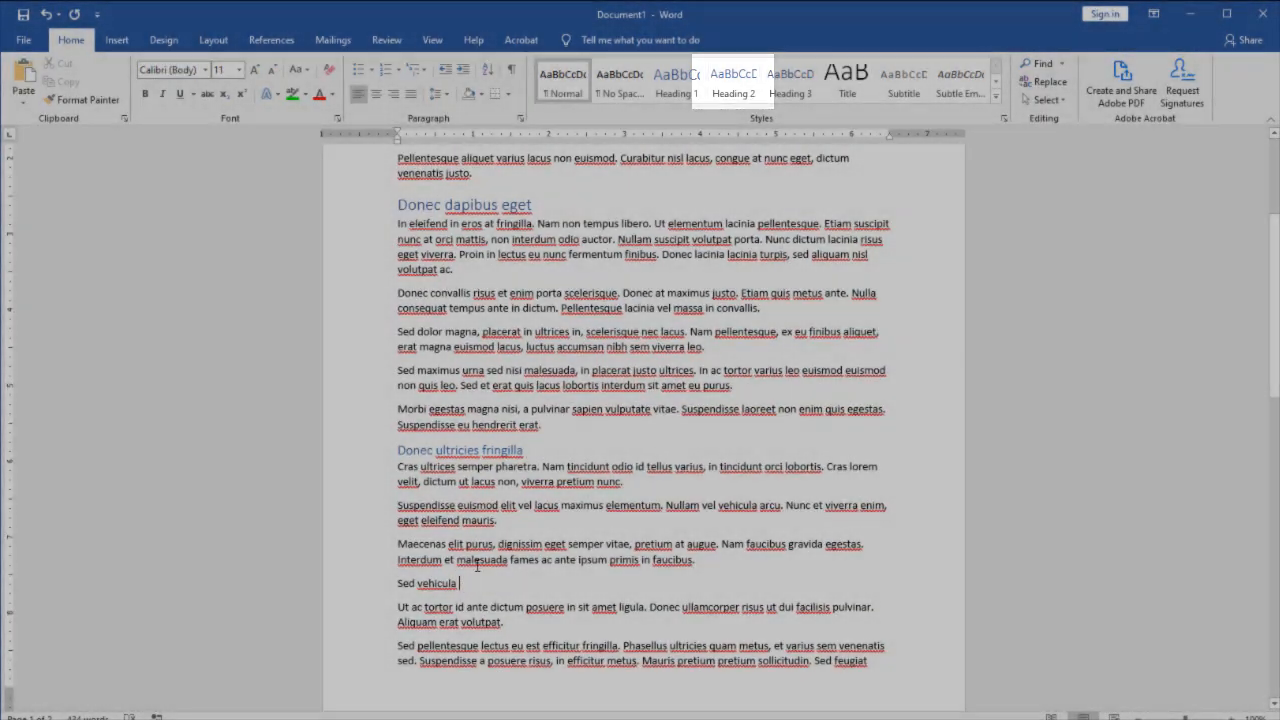
pyautogui.click(676, 80)
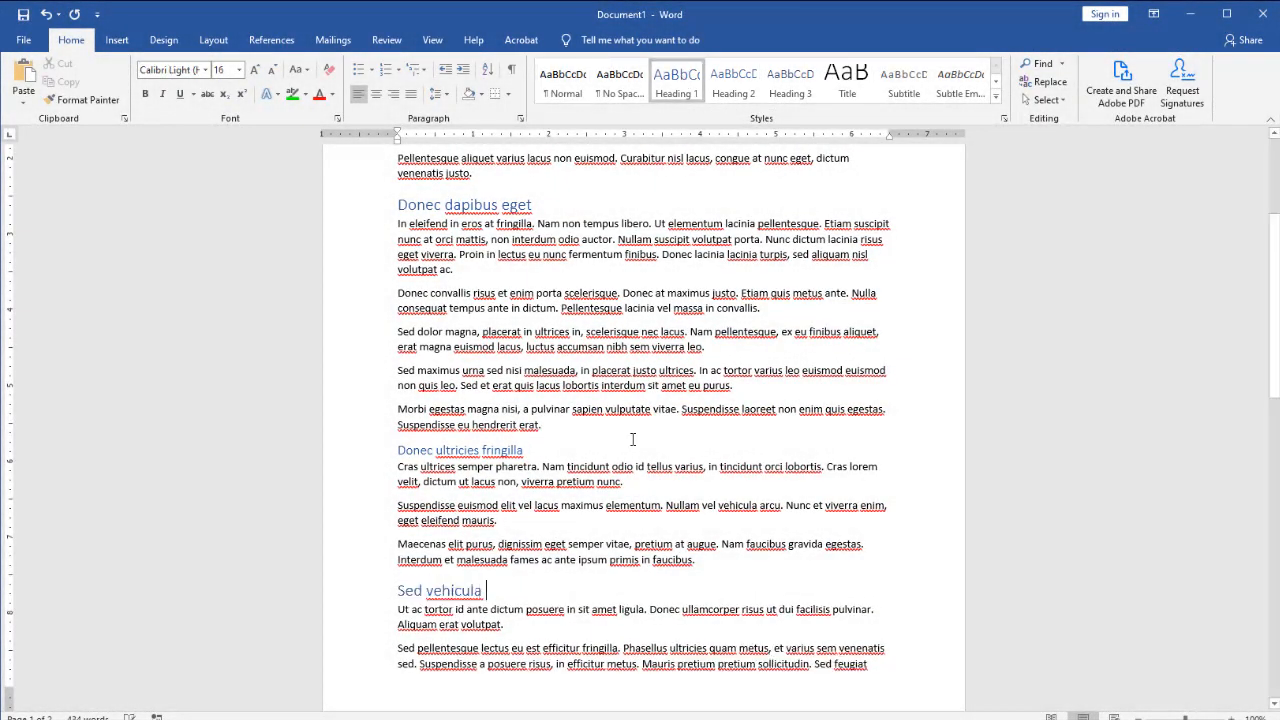
pyautogui.scroll(-3, 632, 440)
pyautogui.scroll(-2, 632, 440)
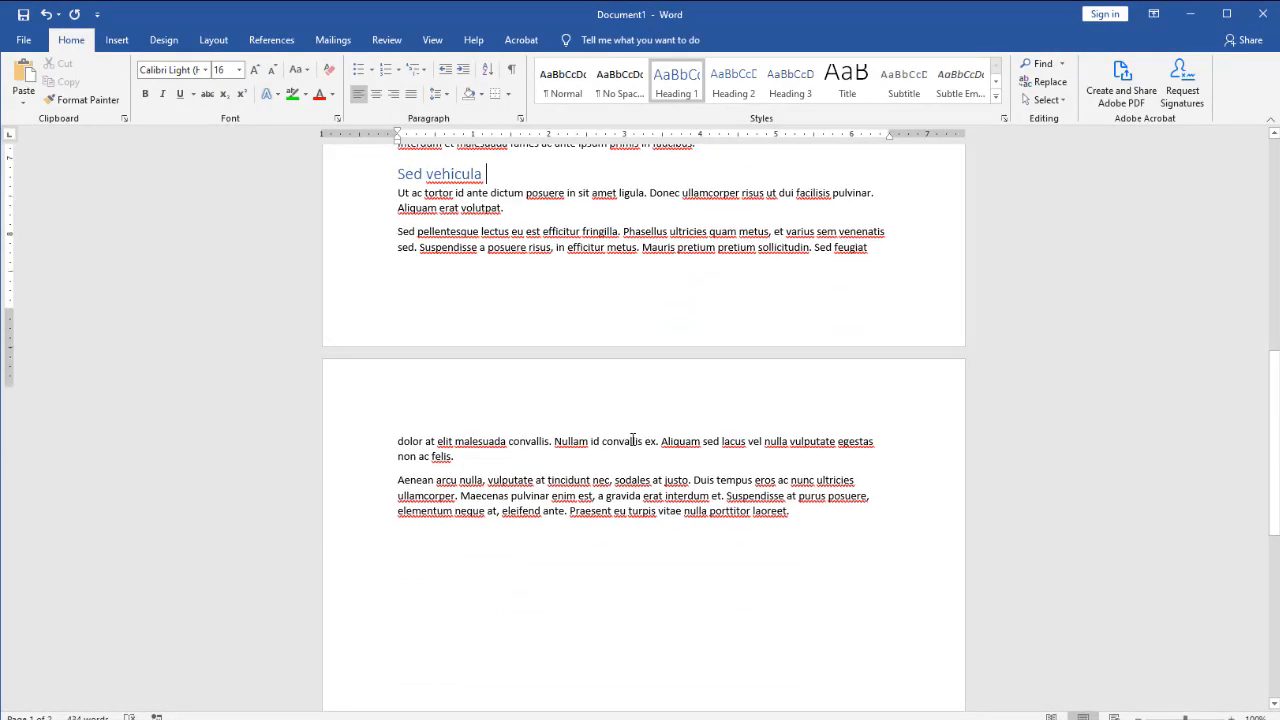
pyautogui.scroll(5, 632, 440)
pyautogui.scroll(3, 633, 437)
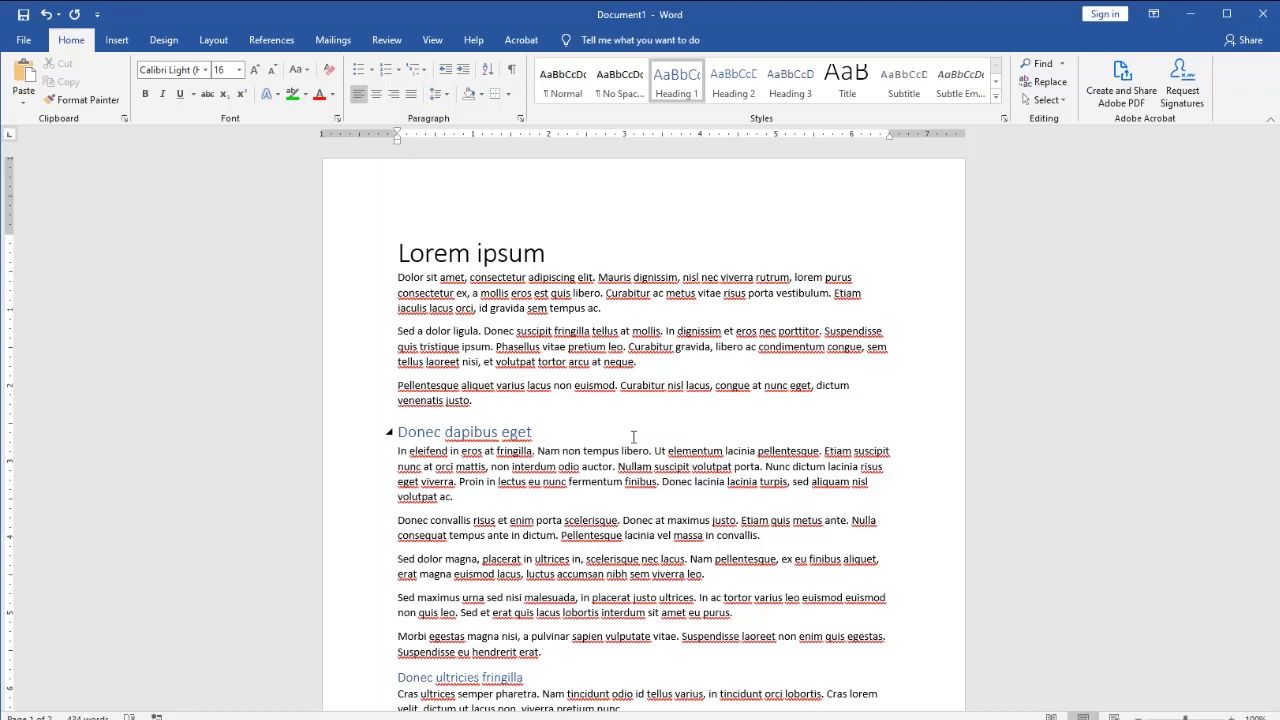
# Increase the font size of the first body paragraph under the title to 14
pyautogui.click(634, 294)
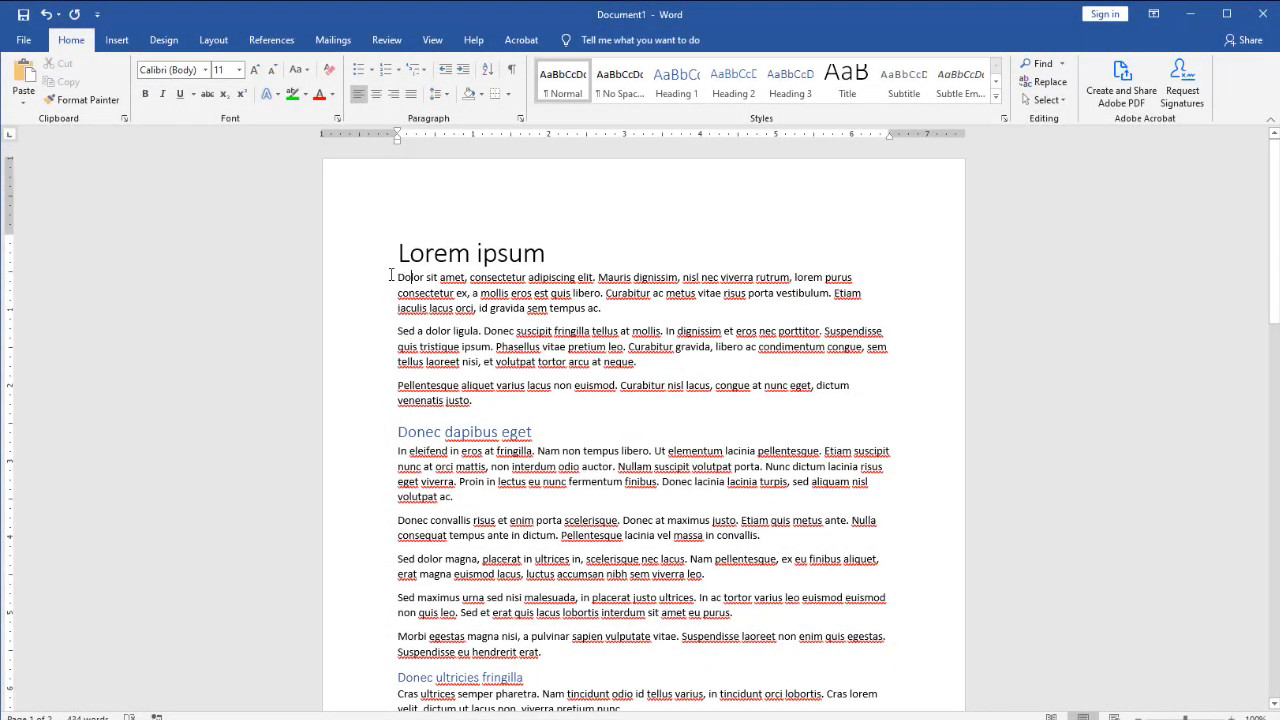
pyautogui.moveTo(394, 277); pyautogui.dragTo(612, 308)
pyautogui.click(256, 71)
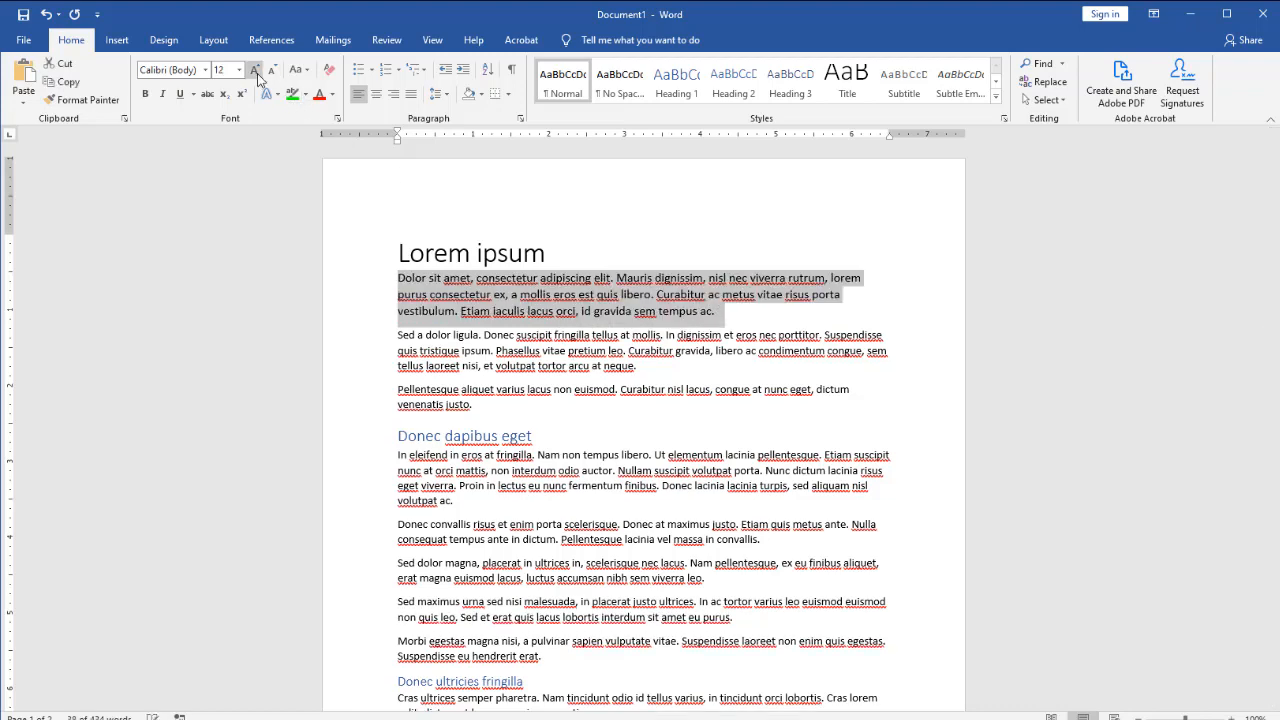
pyautogui.click(256, 71)
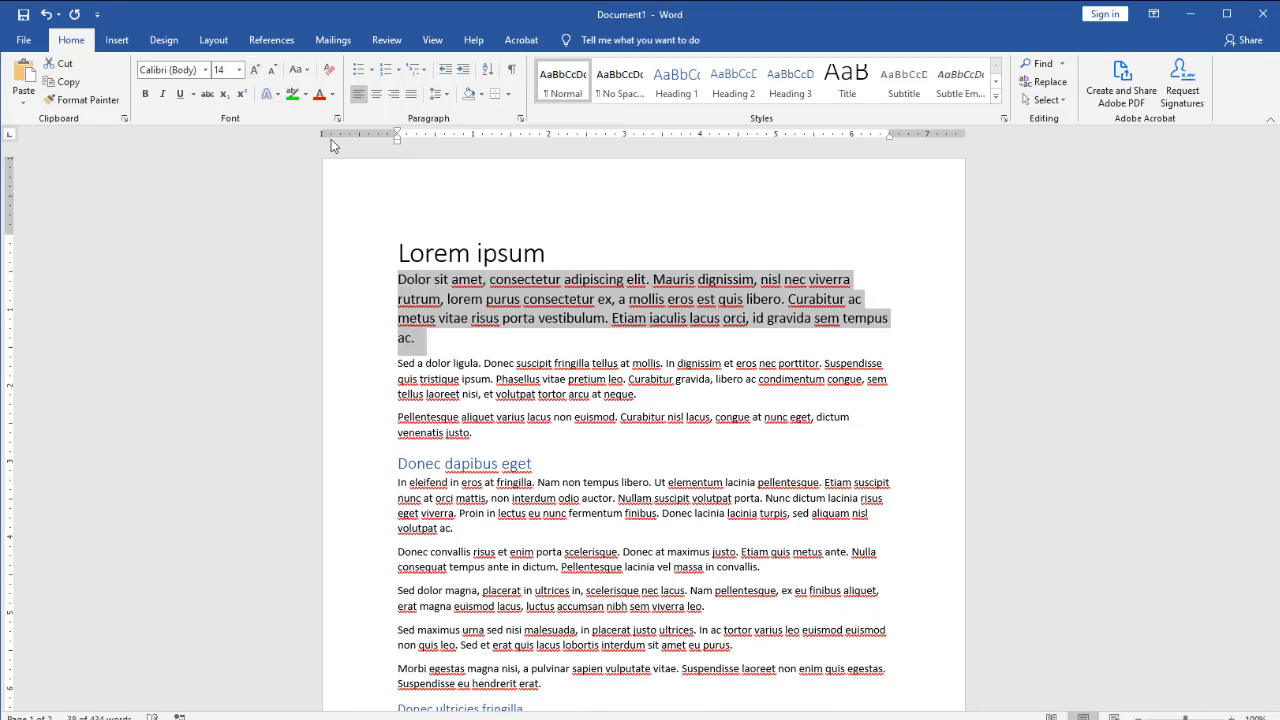
pyautogui.click(501, 299)
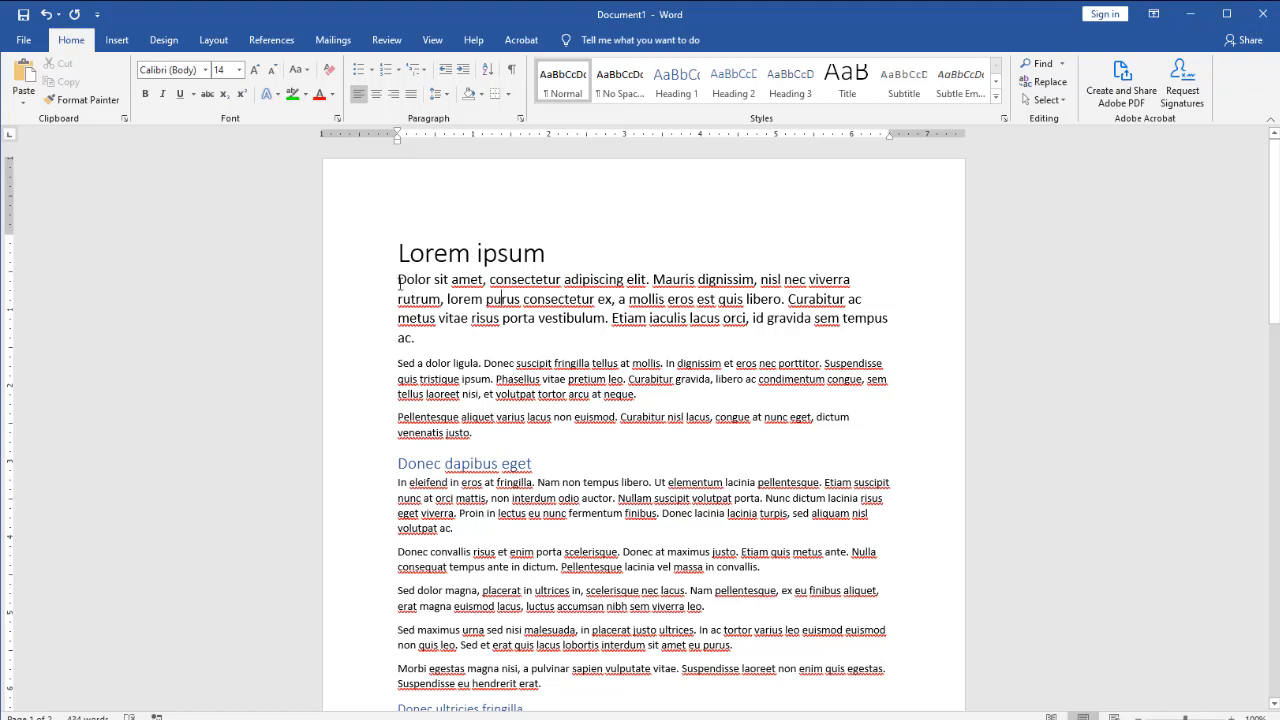
# Set the first body paragraph's font size to 12 and update the Normal style to match it
pyautogui.moveTo(399, 282); pyautogui.dragTo(623, 566)
pyautogui.moveTo(470, 340); pyautogui.dragTo(363, 241)
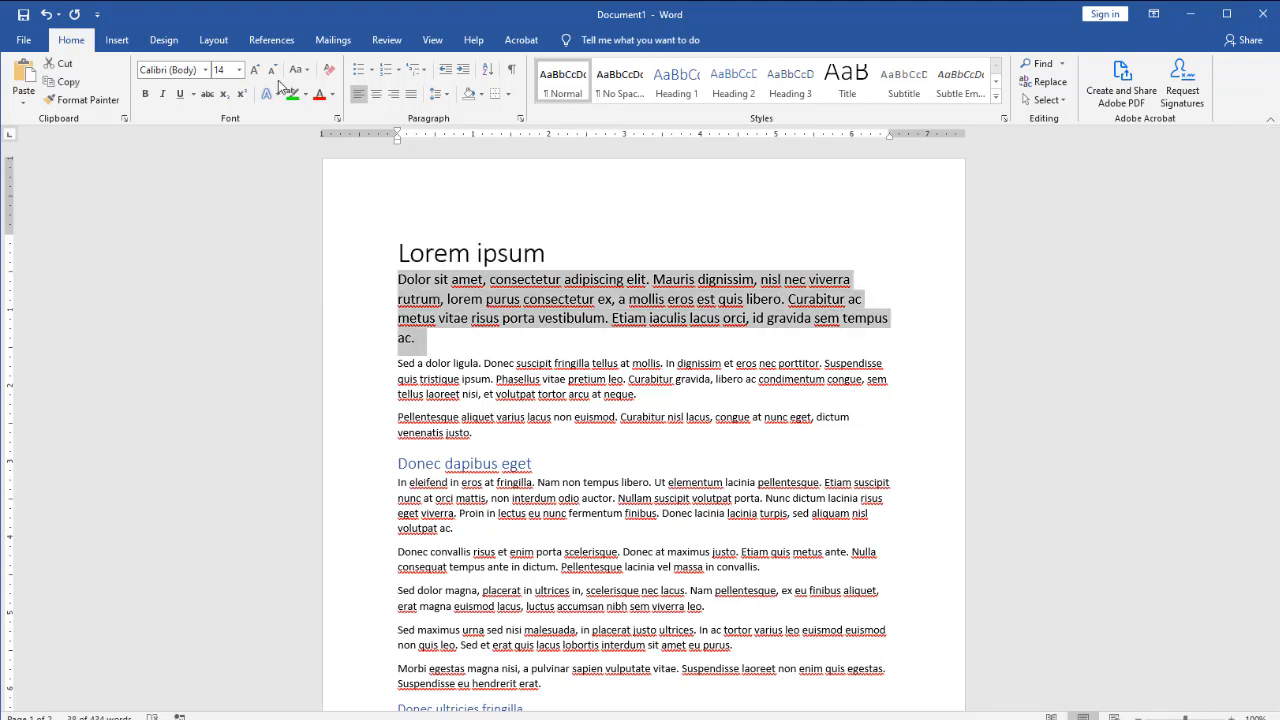
pyautogui.click(273, 69)
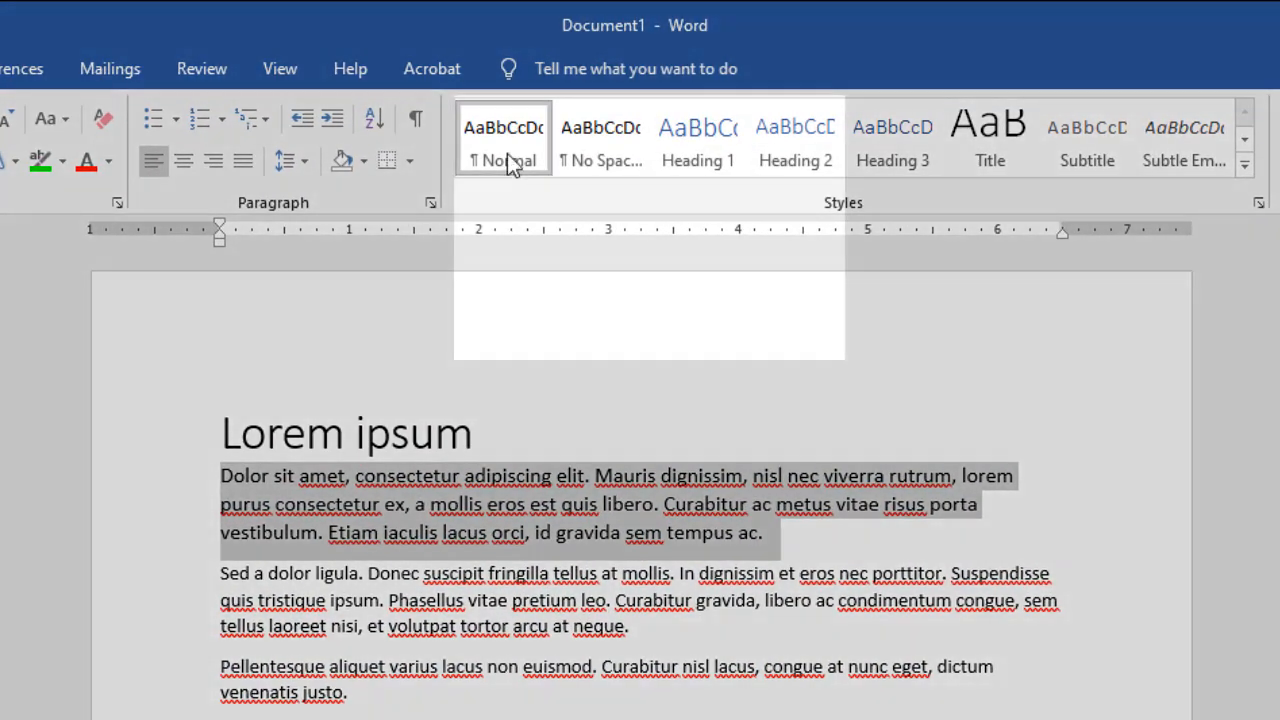
pyautogui.rightClick(507, 153)
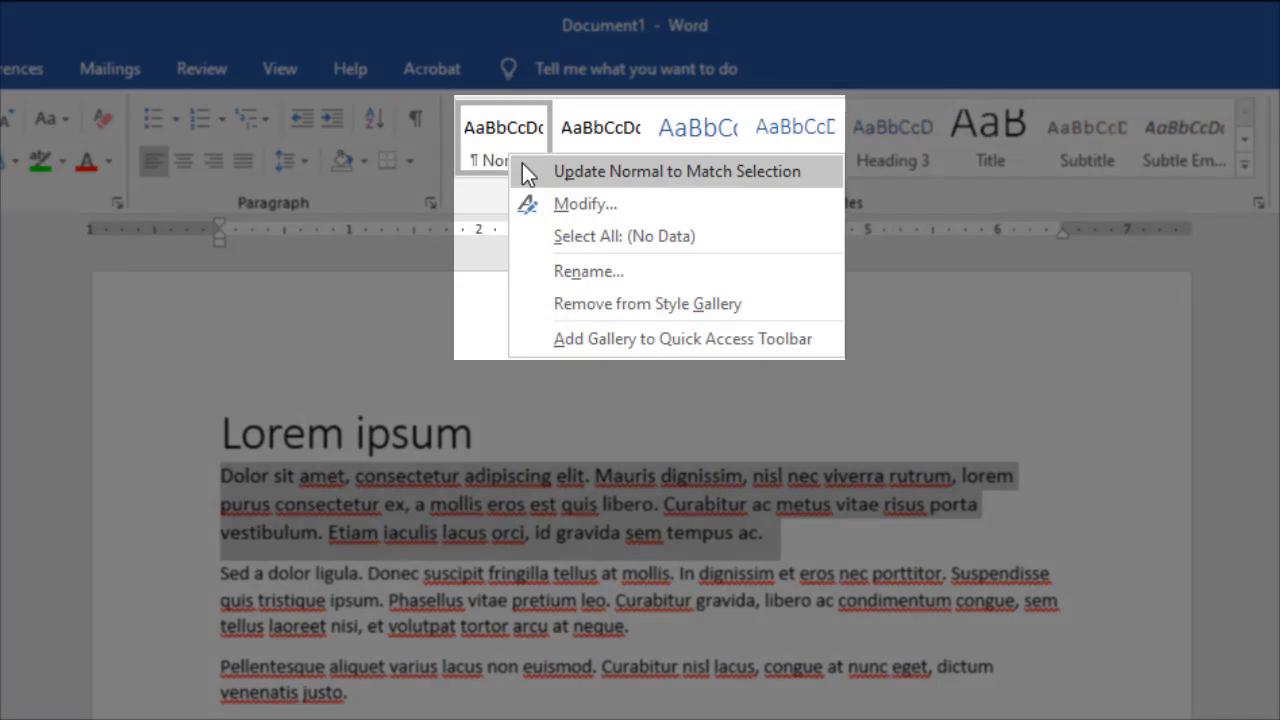
pyautogui.click(523, 165)
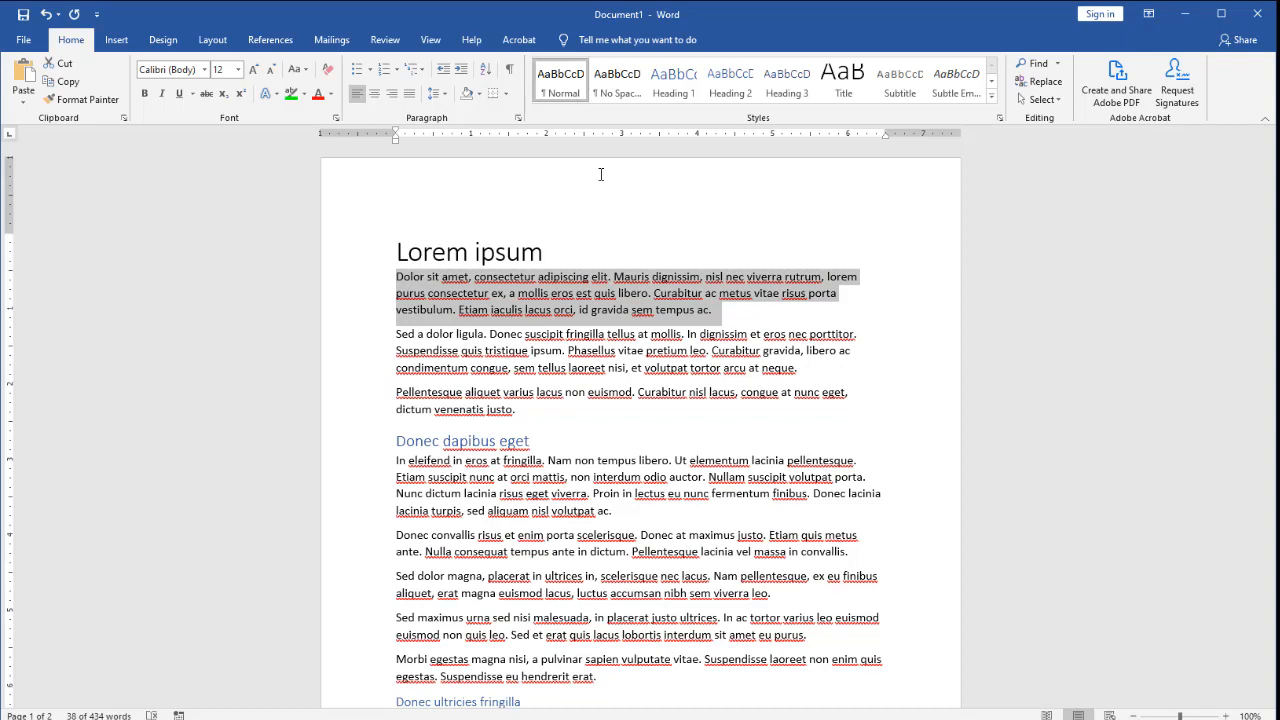
# In the first body paragraph's formatting settings, set the spacing after to 12 pt and the line spacing to Double
pyautogui.click(676, 302)
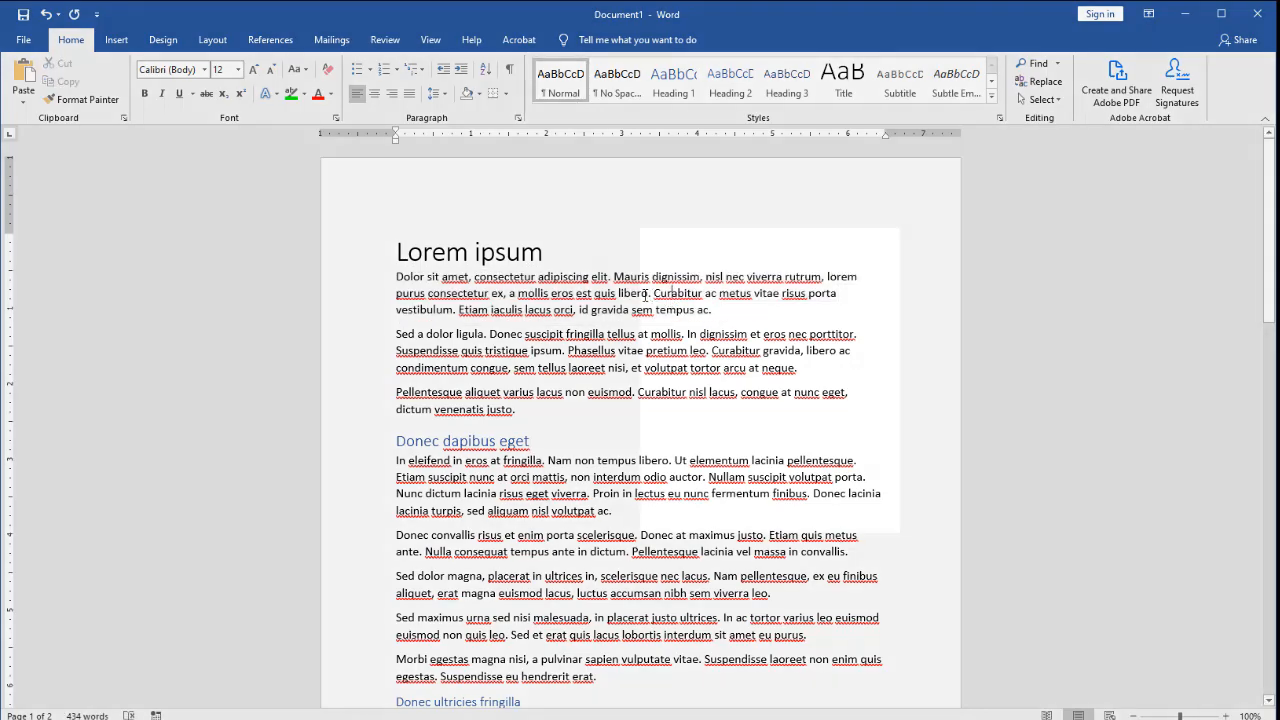
pyautogui.rightClick(654, 295)
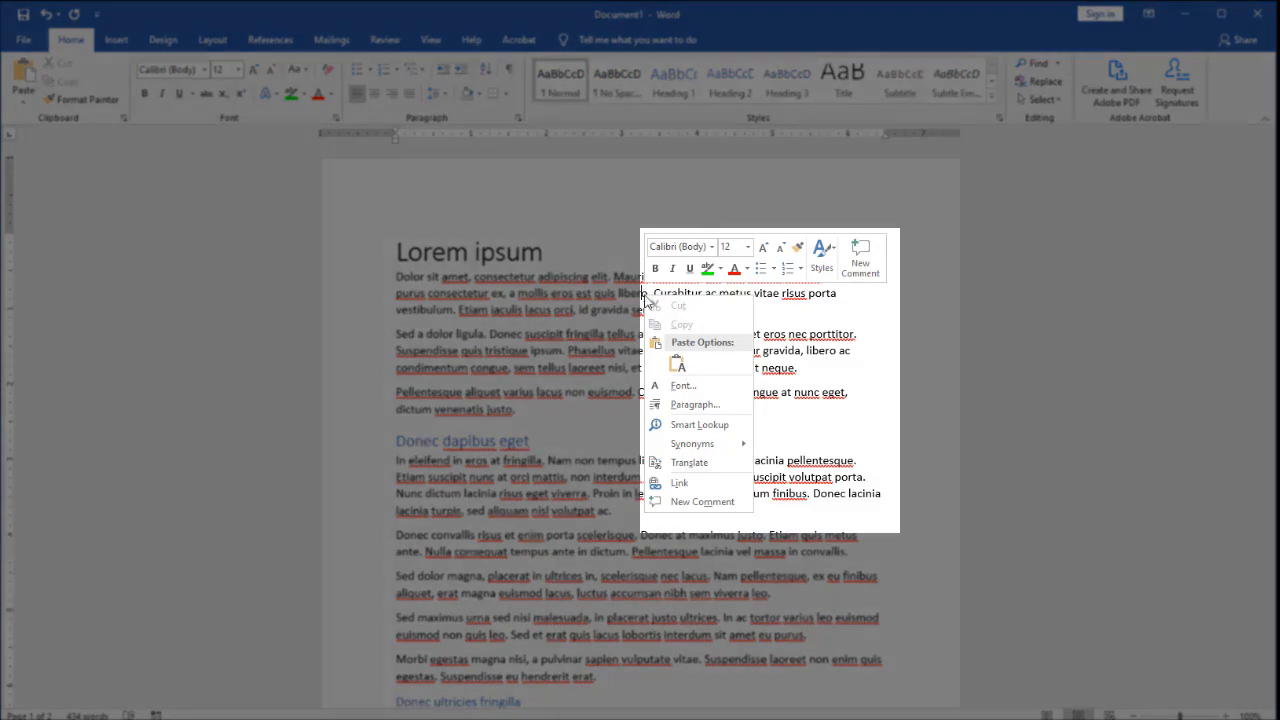
pyautogui.click(683, 410)
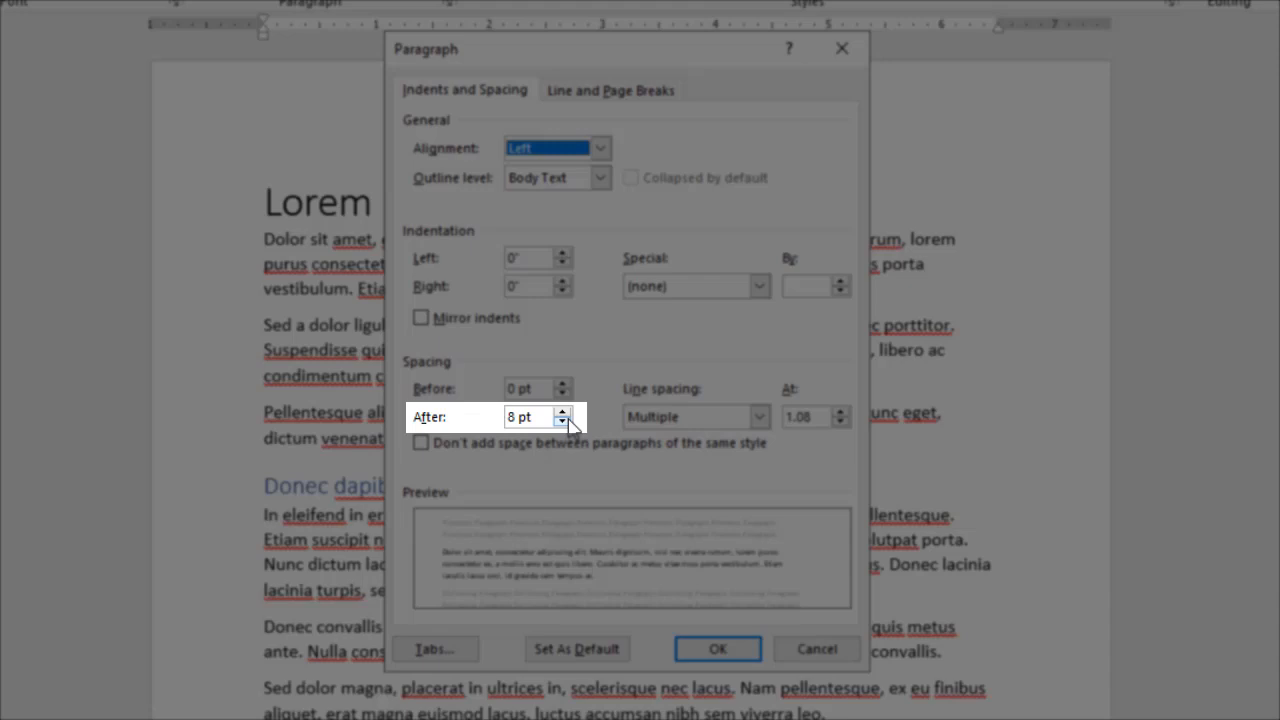
pyautogui.click(563, 412)
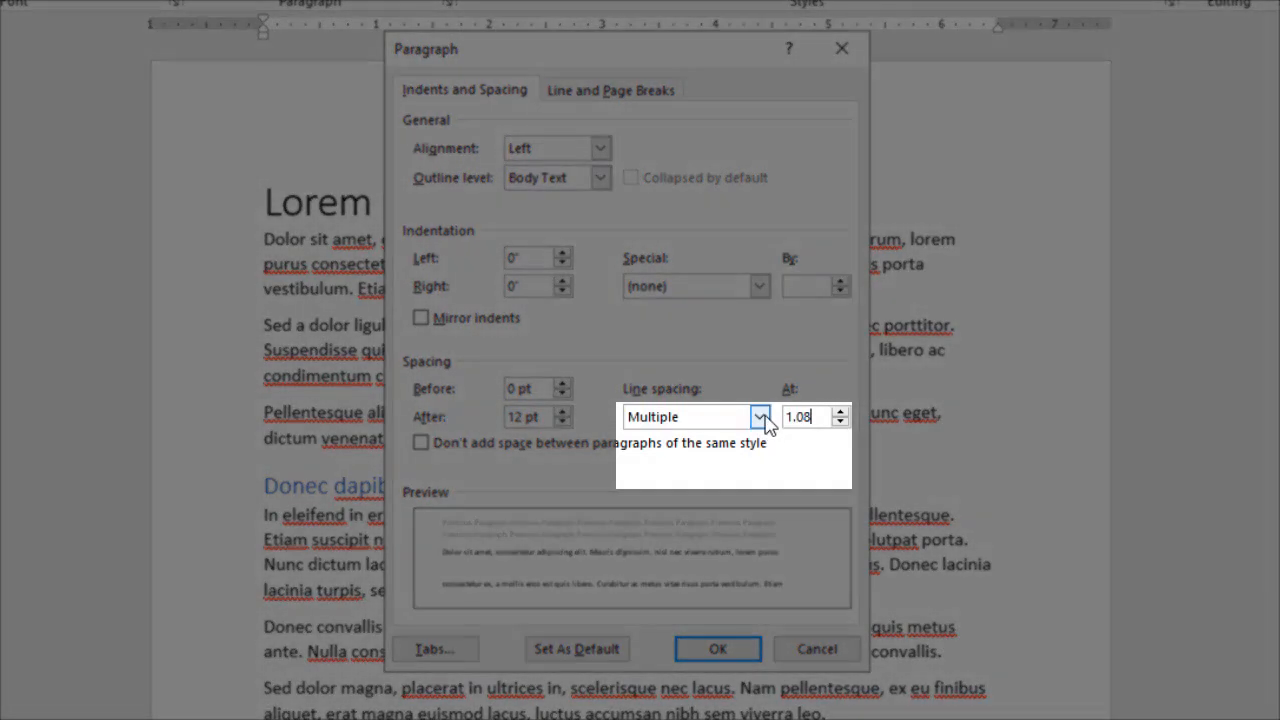
pyautogui.click(760, 418)
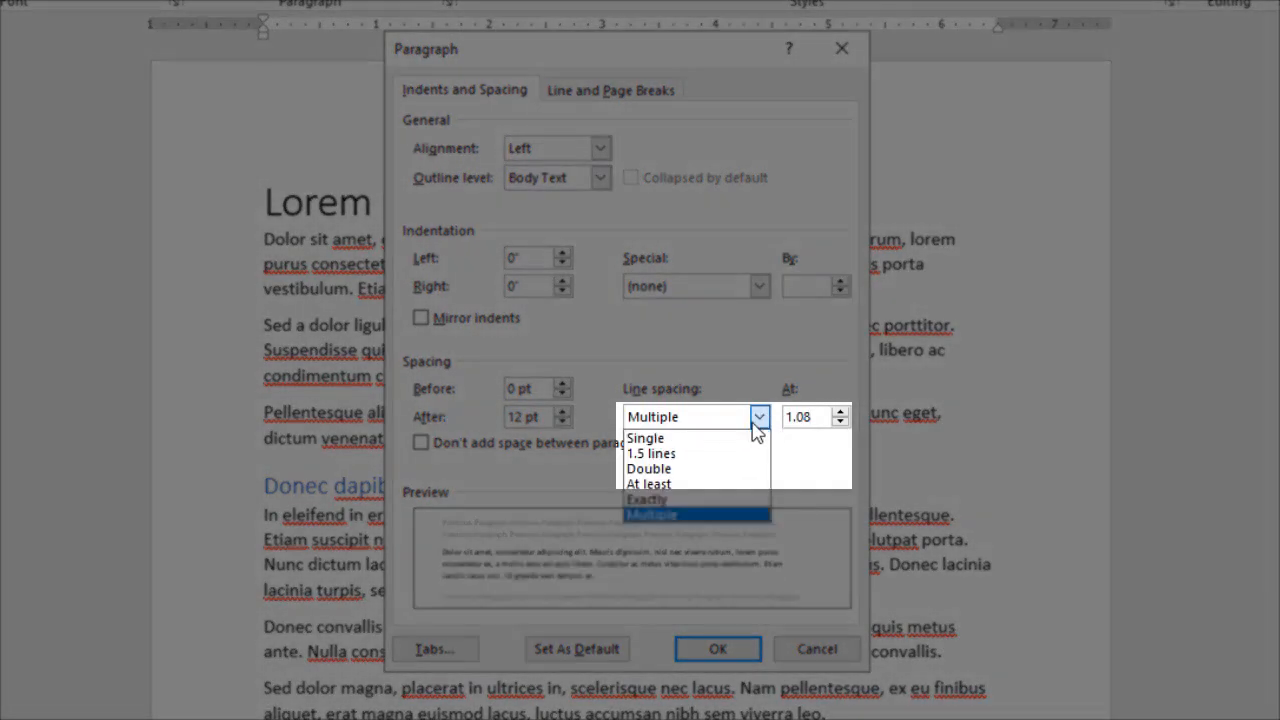
pyautogui.click(714, 469)
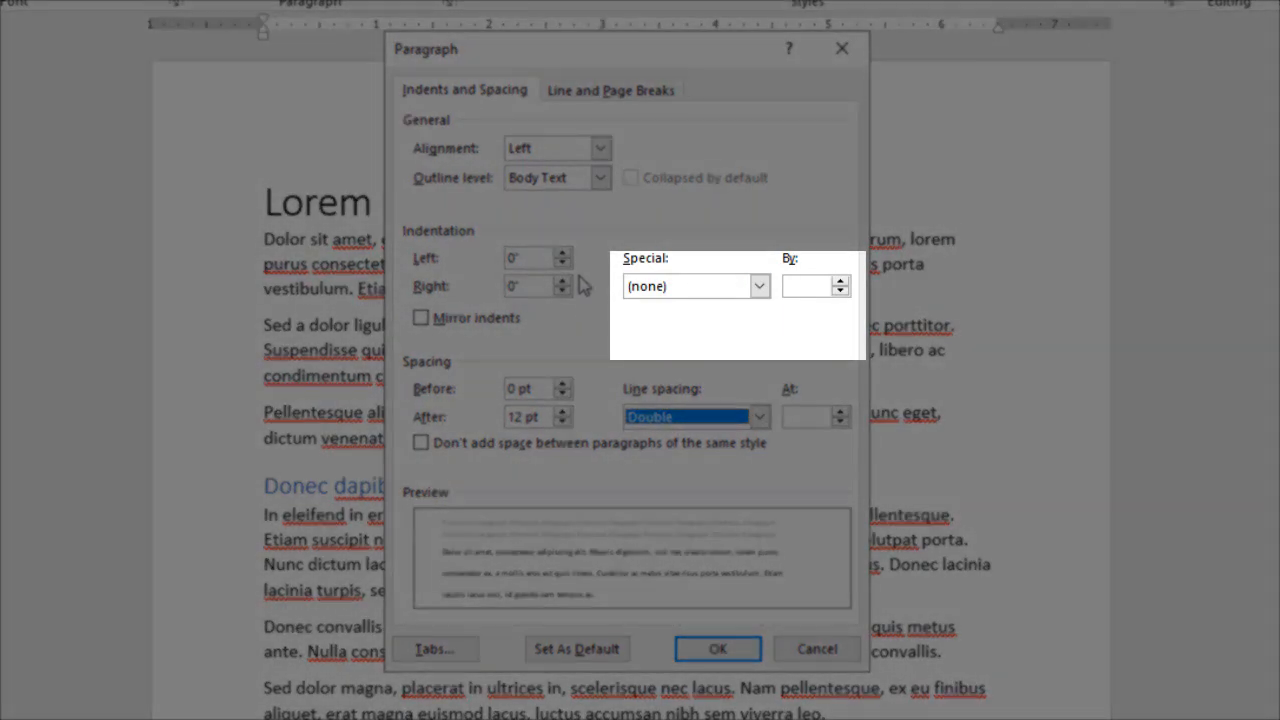
# Give the first body paragraph a First line special indent of 0.5" and apply the paragraph settings
pyautogui.click(650, 286)
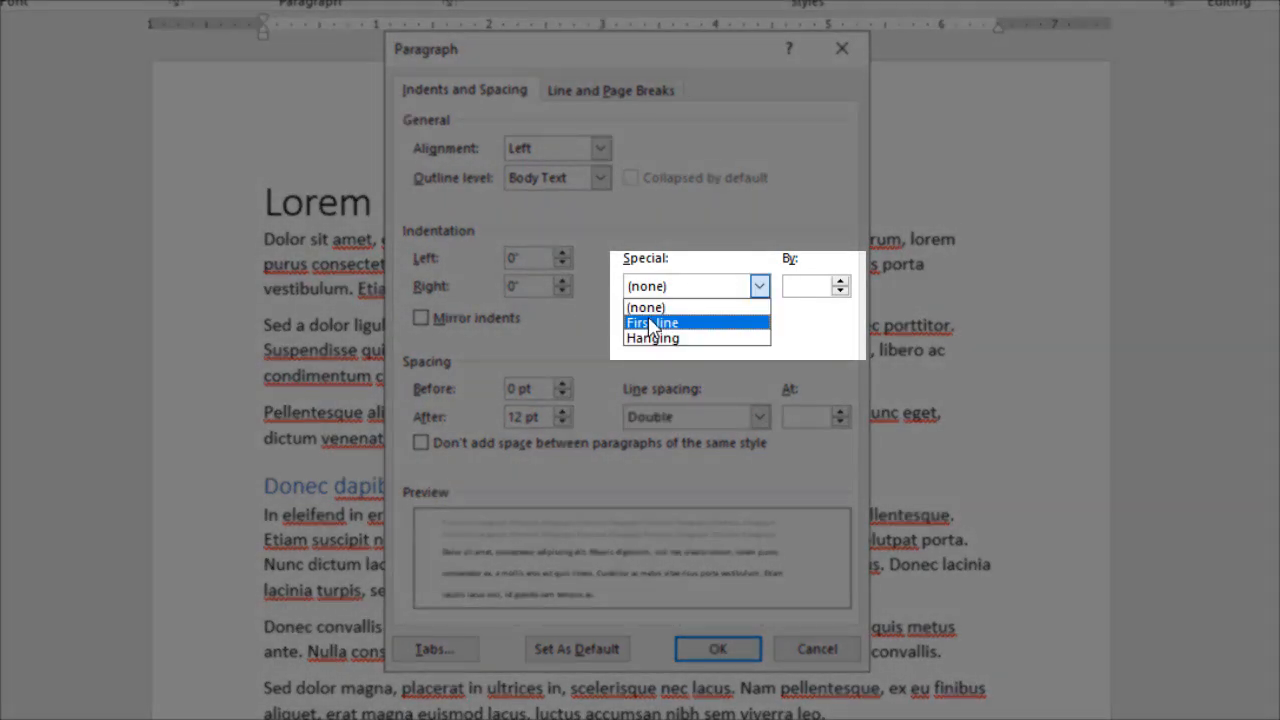
pyautogui.click(705, 322)
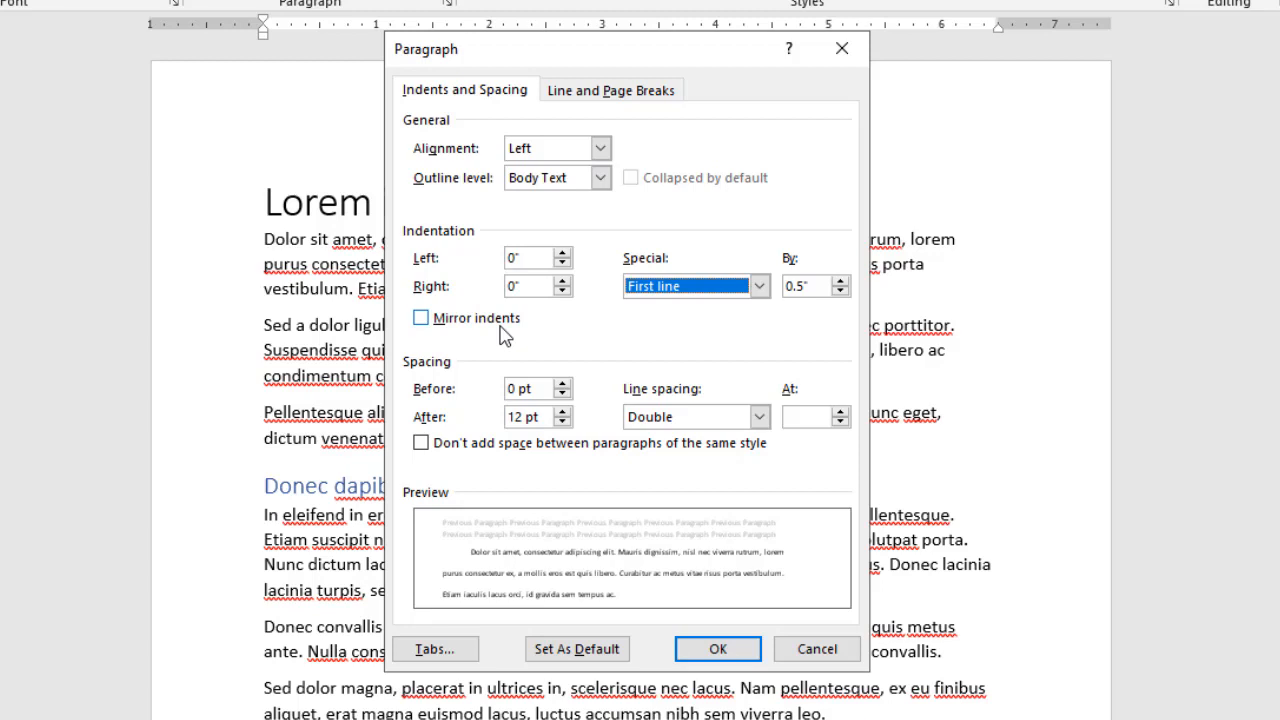
pyautogui.click(725, 655)
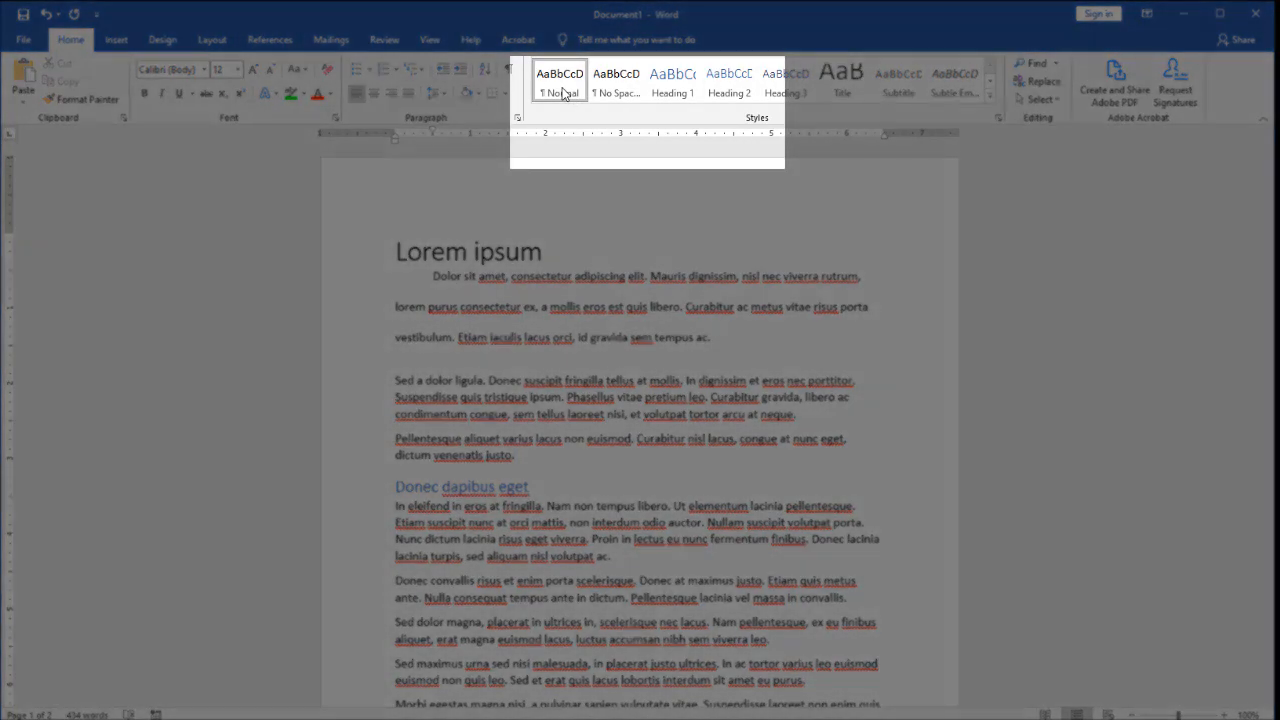
# Update the Normal style to match the first body paragraph's formatting and check the paragraphs and headings on the following pages
pyautogui.rightClick(562, 93)
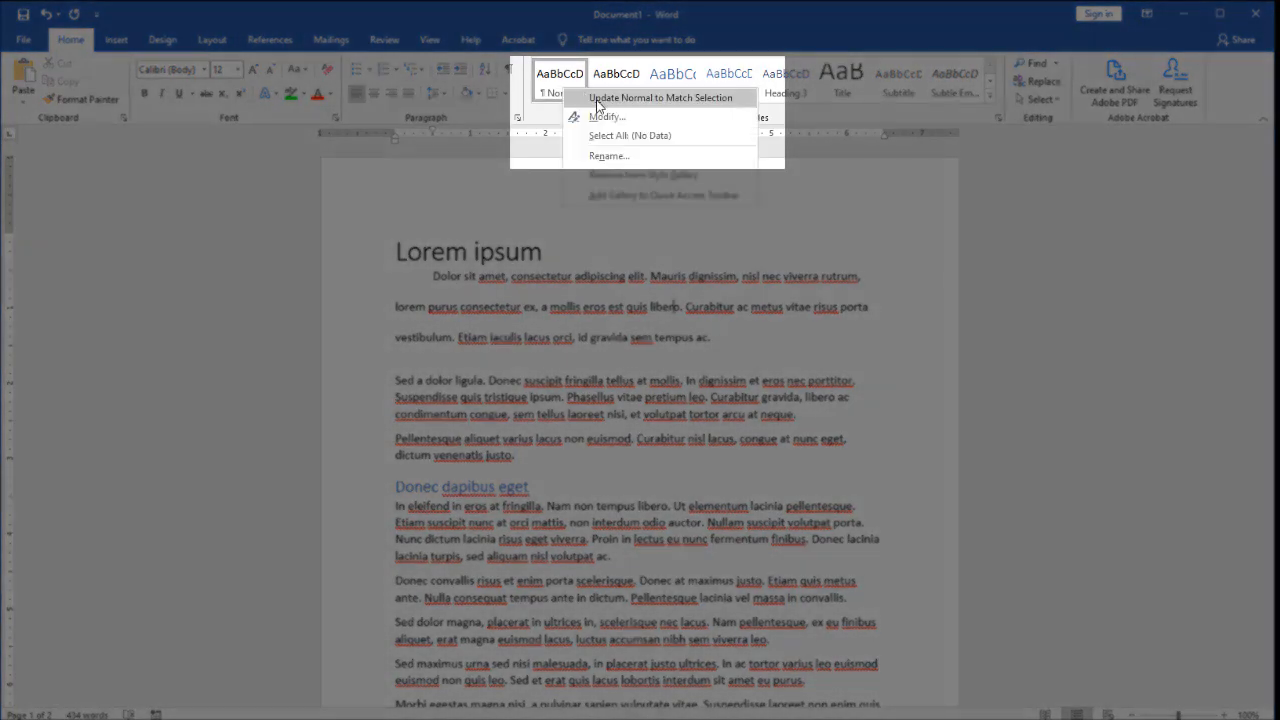
pyautogui.click(600, 98)
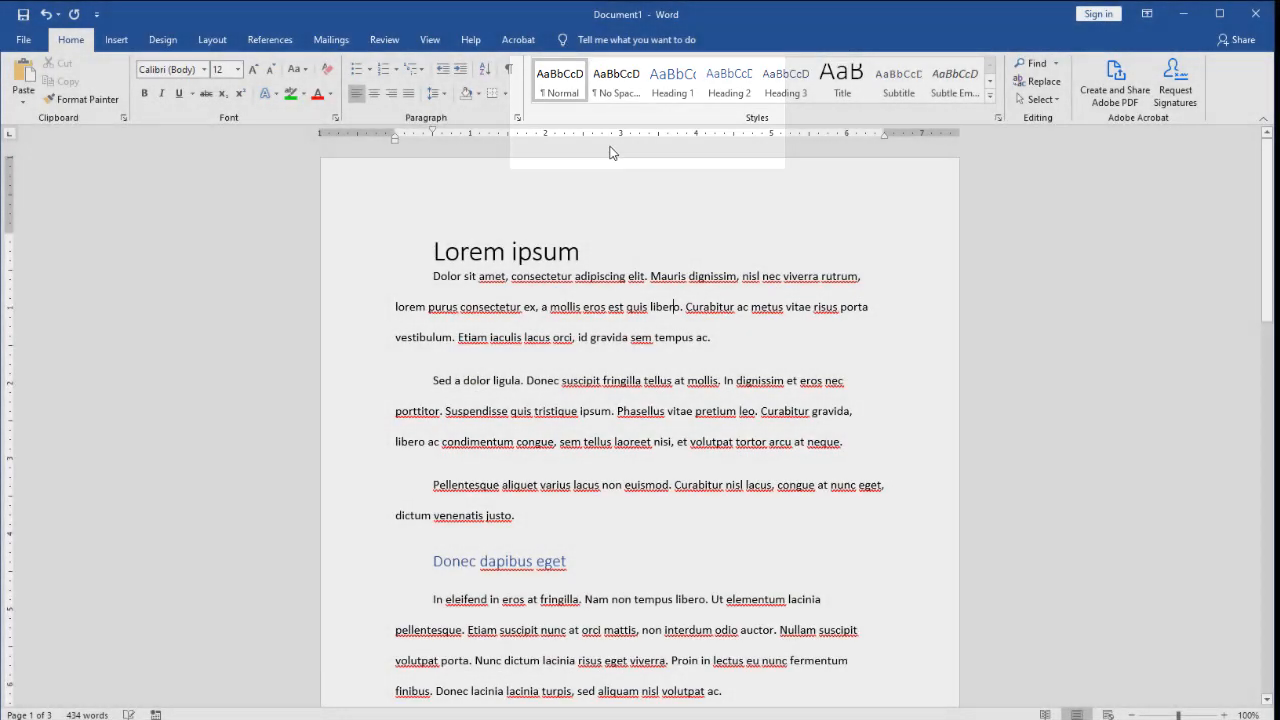
pyautogui.scroll(-8, 690, 373)
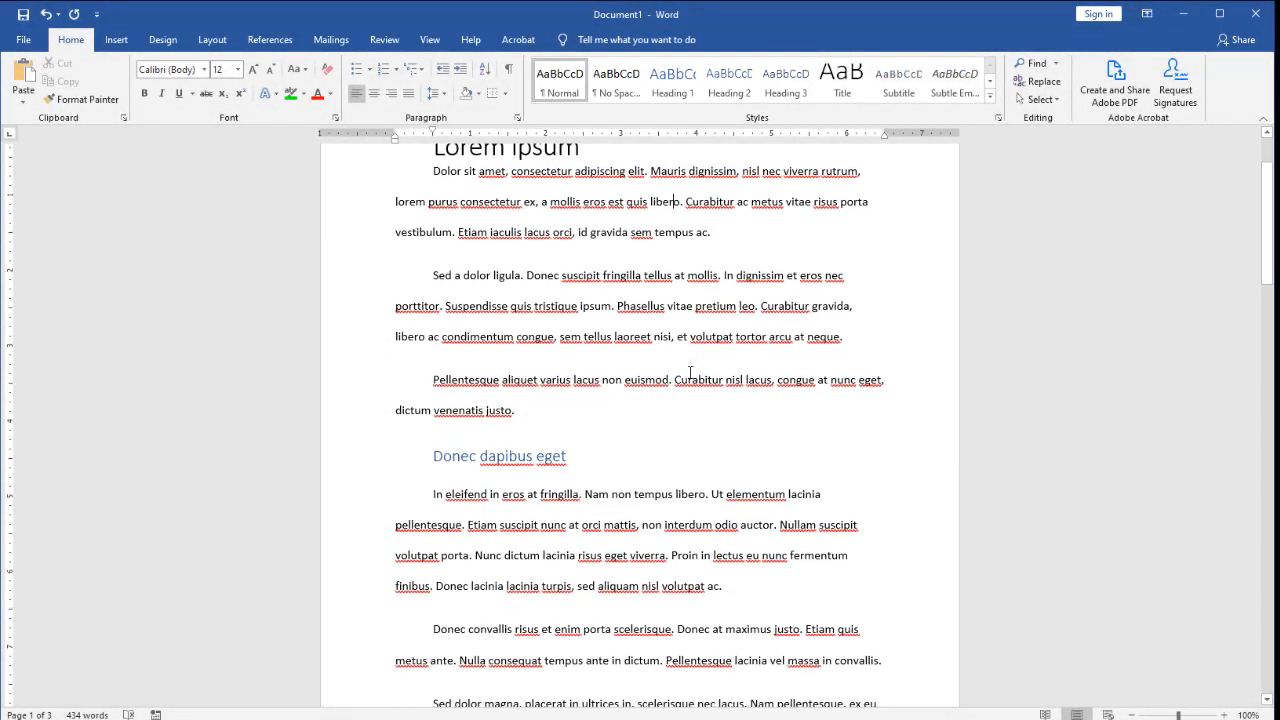
pyautogui.scroll(-6, 690, 373)
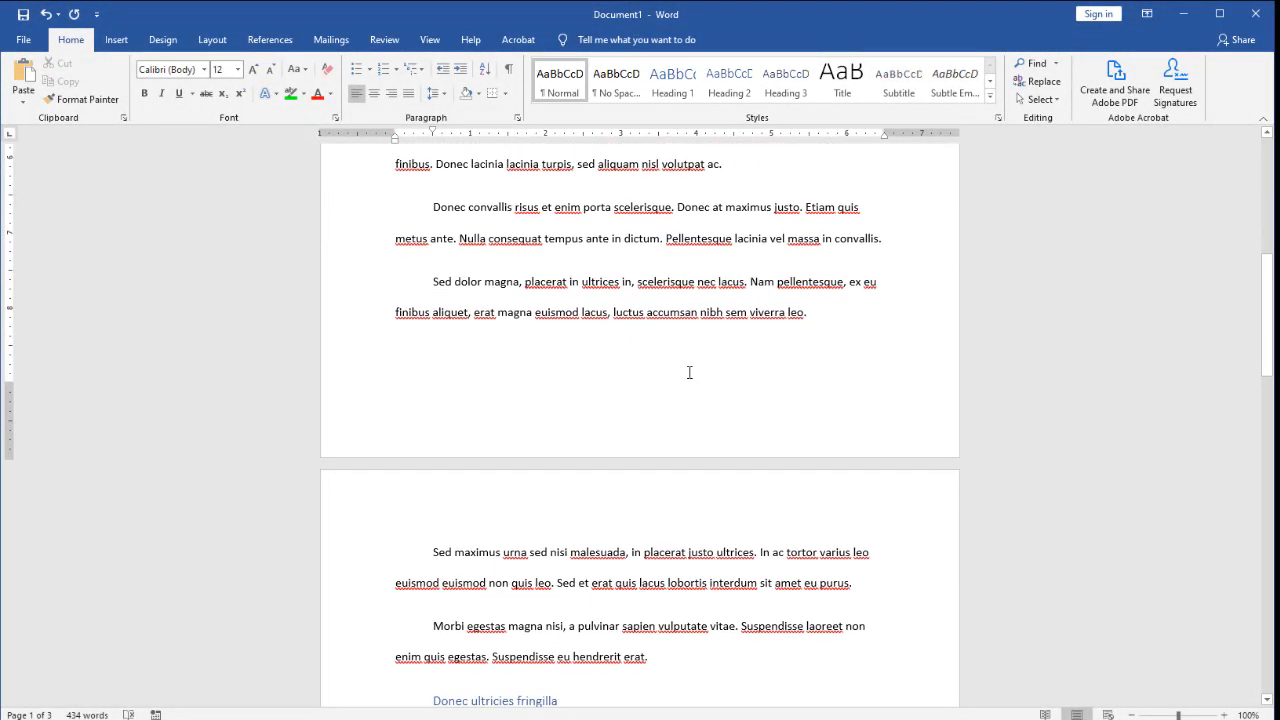
pyautogui.click(484, 475)
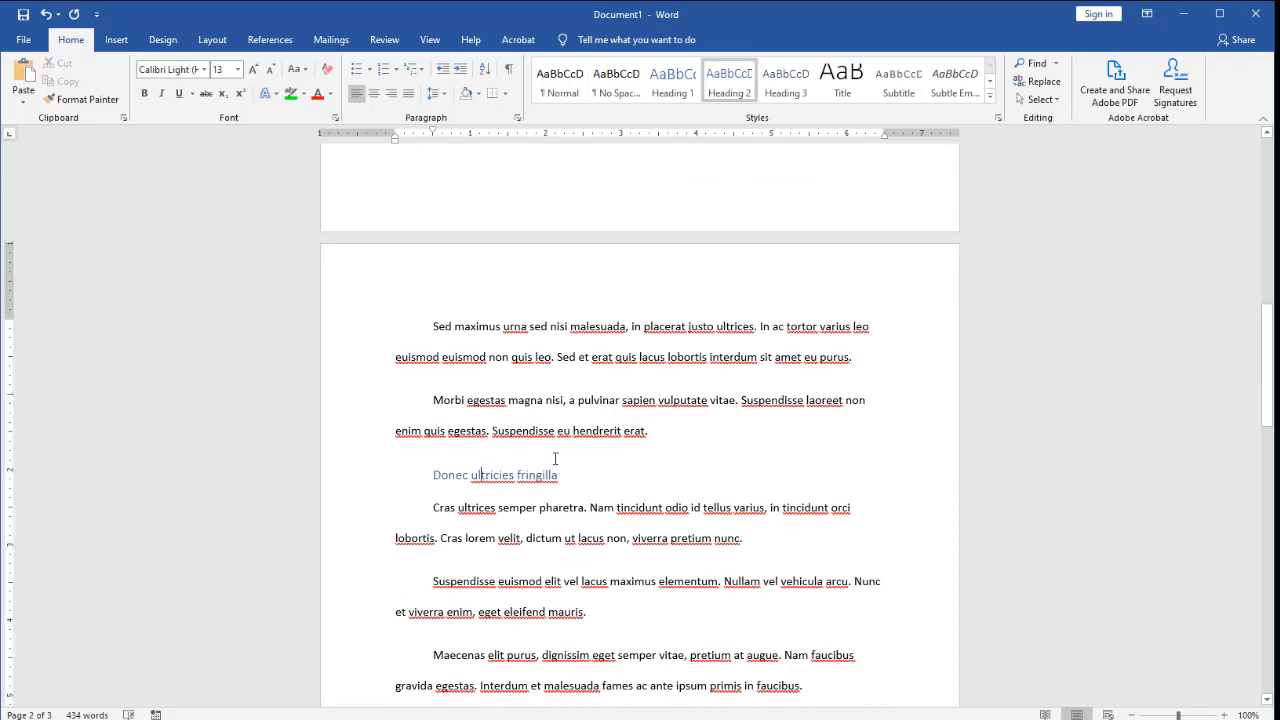
pyautogui.scroll(14, 555, 458)
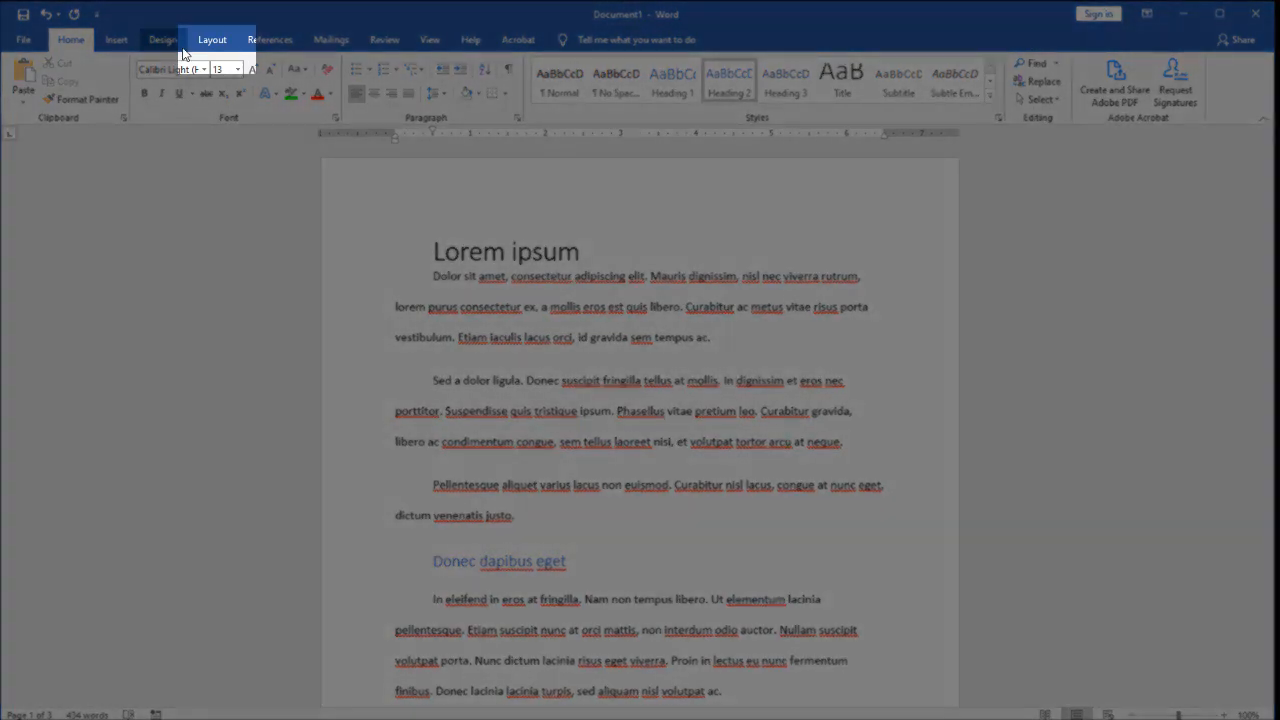
# Review the available page margin presets, page orientations and paper sizes for the document without changing them
pyautogui.click(202, 50)
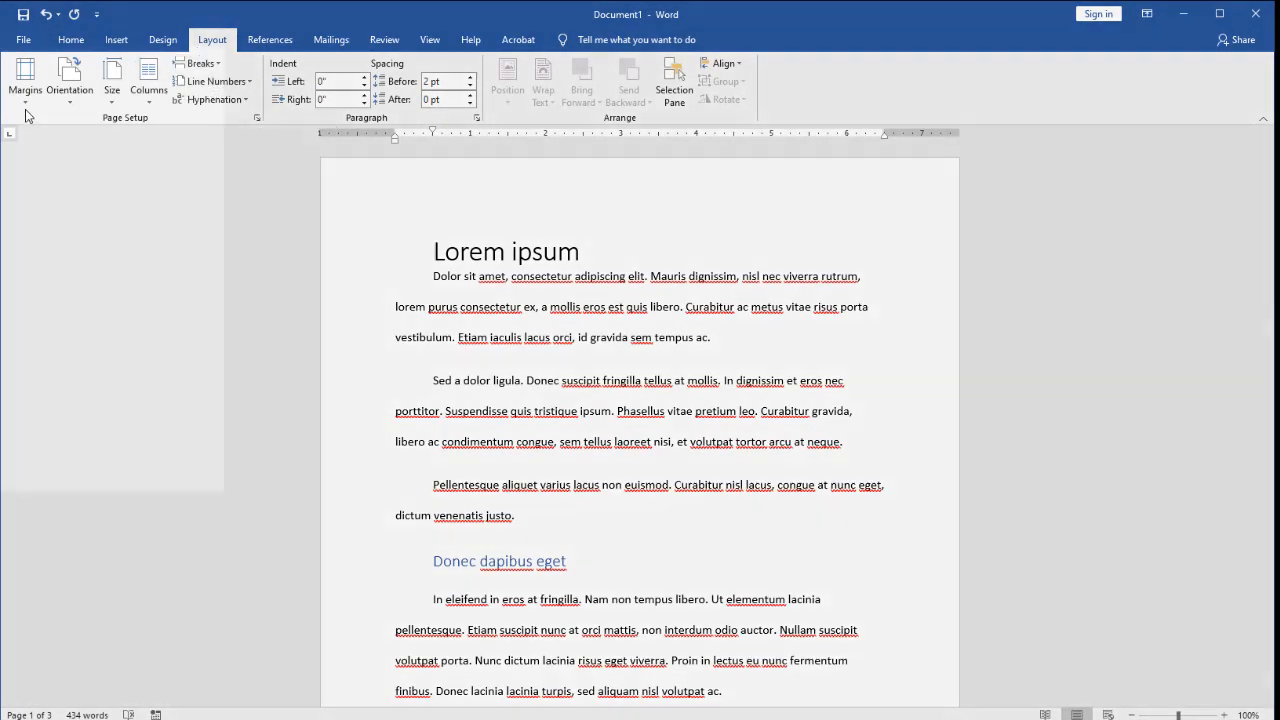
pyautogui.click(27, 111)
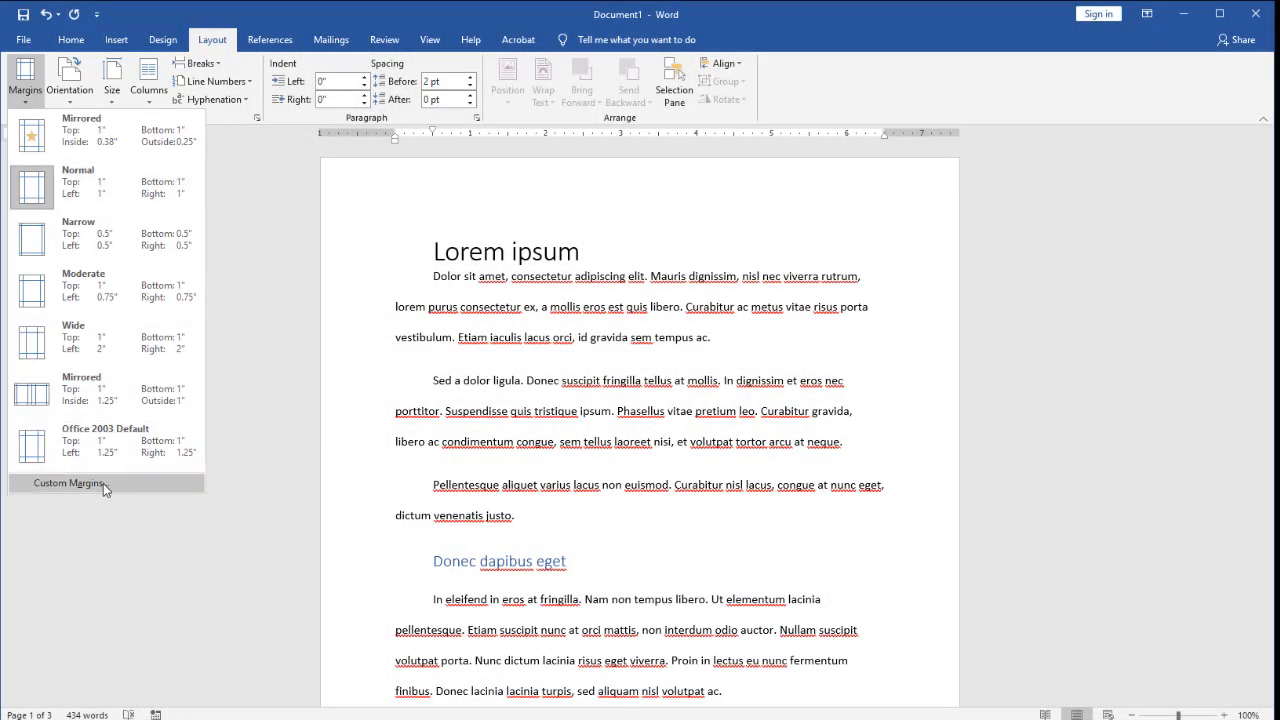
pyautogui.click(248, 298)
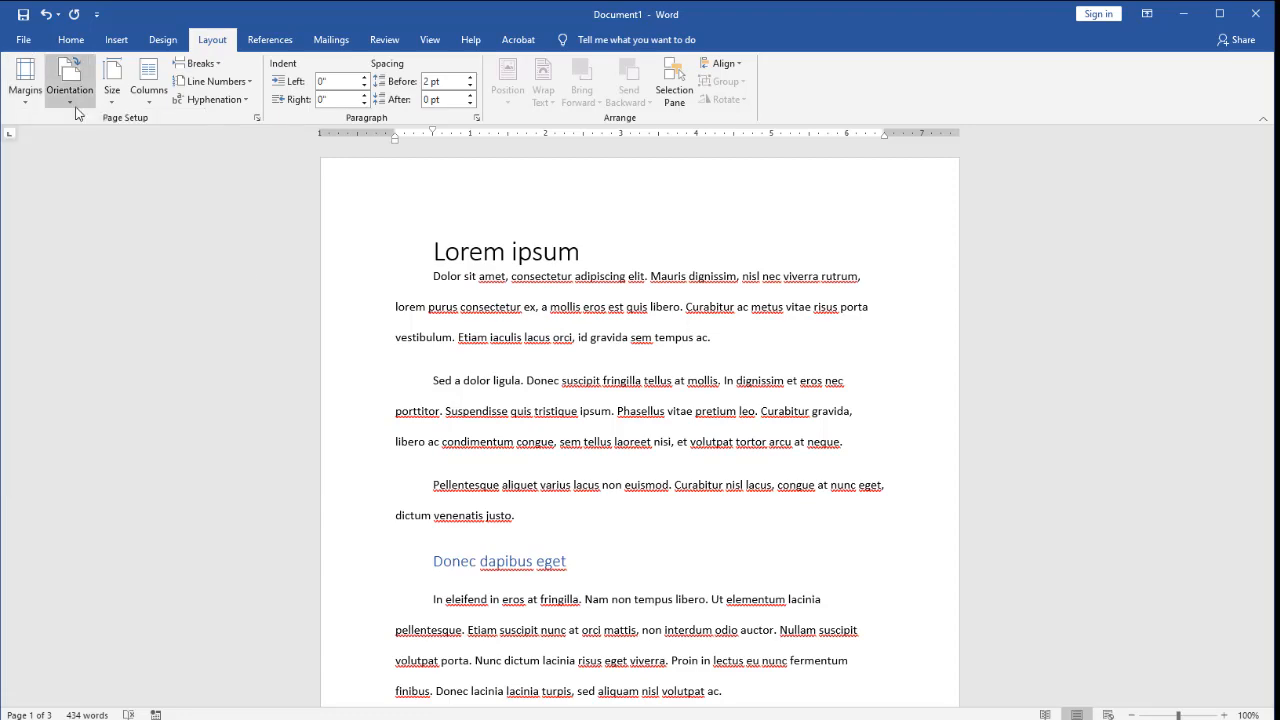
pyautogui.click(77, 113)
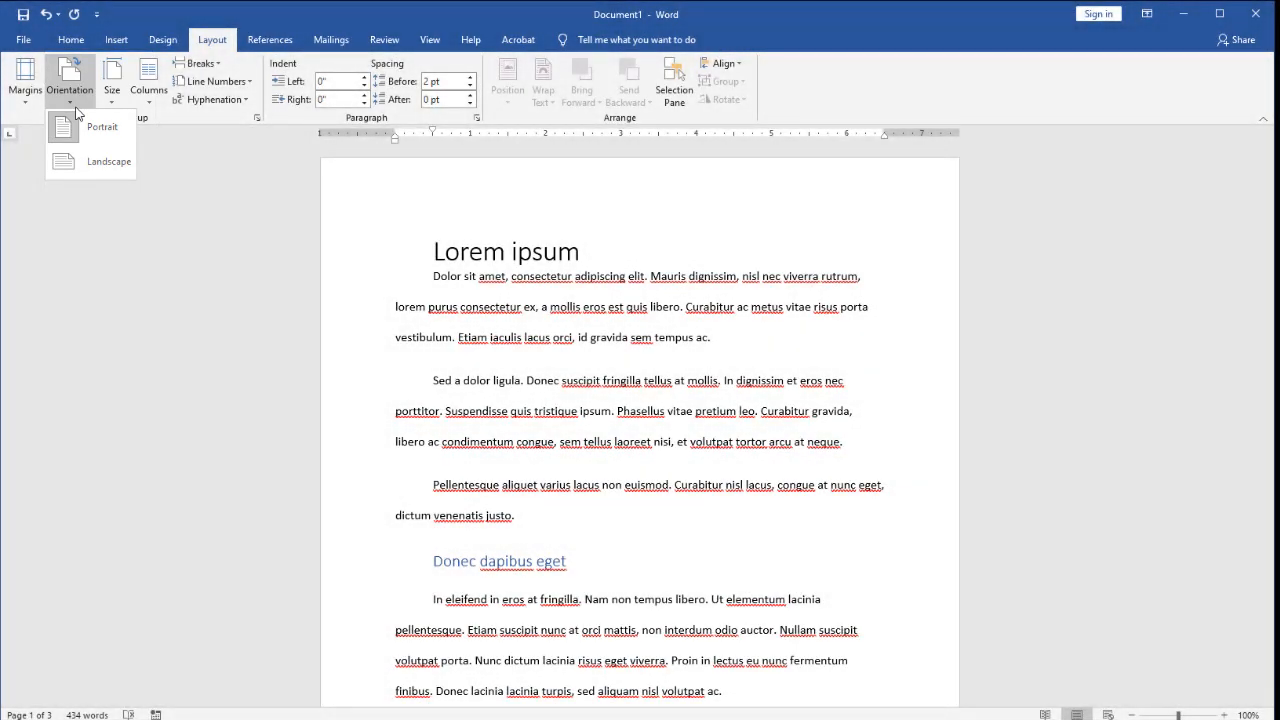
pyautogui.click(113, 103)
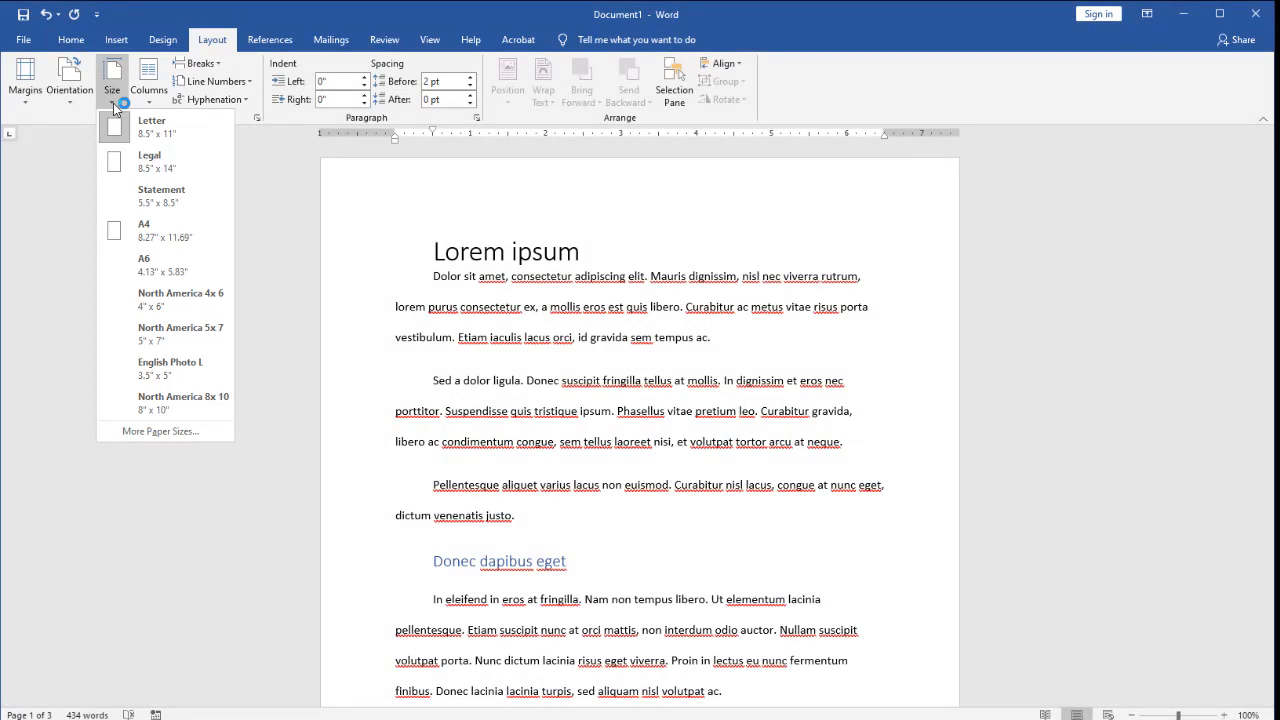
pyautogui.click(236, 62)
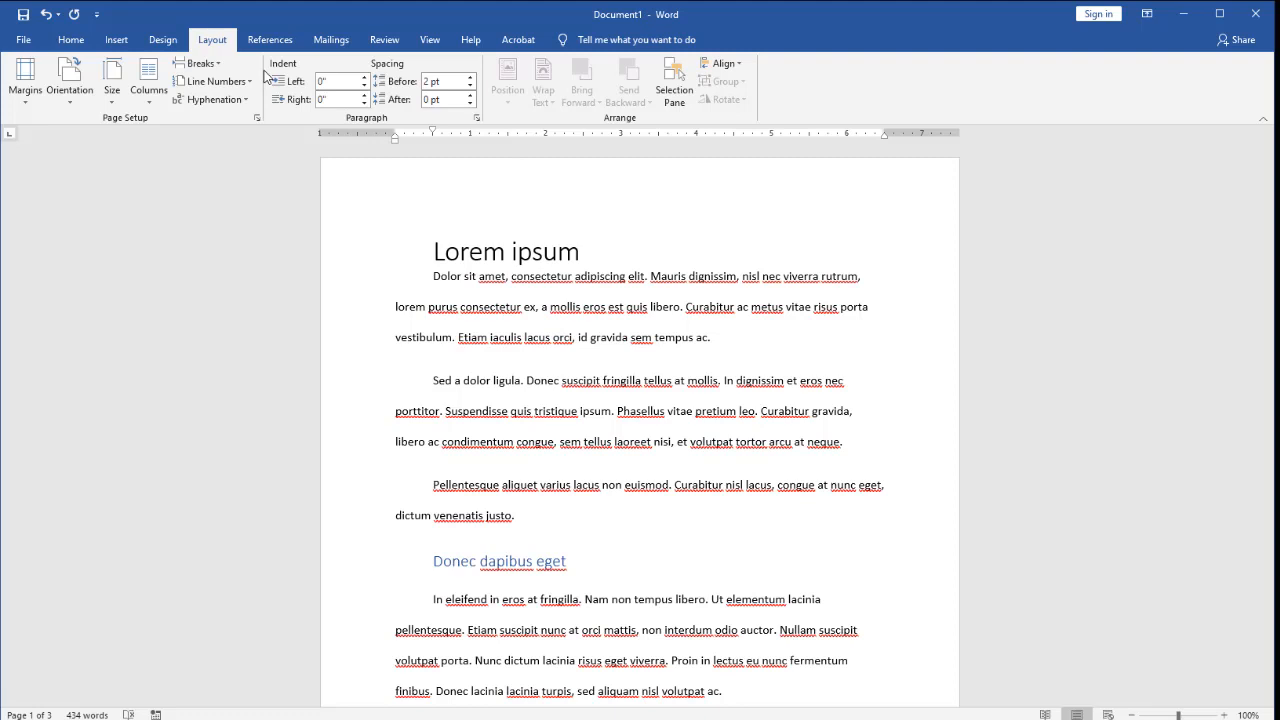
pyautogui.click(581, 561)
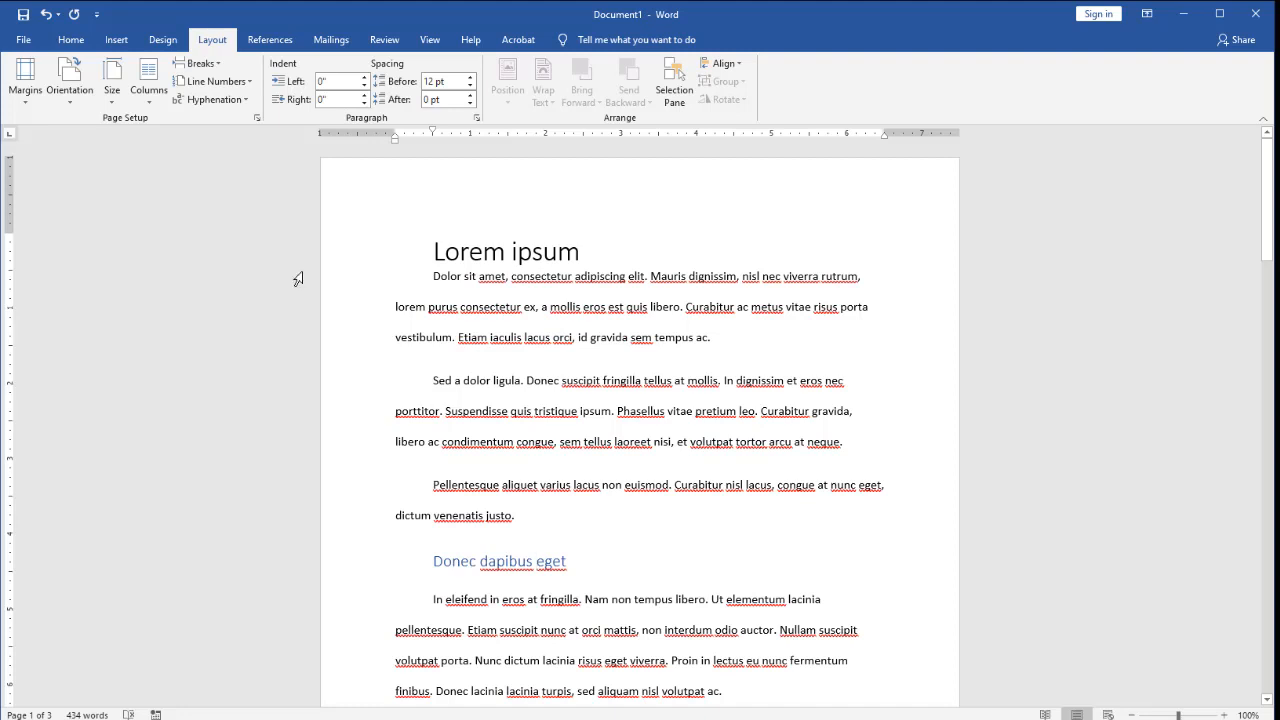
pyautogui.click(76, 41)
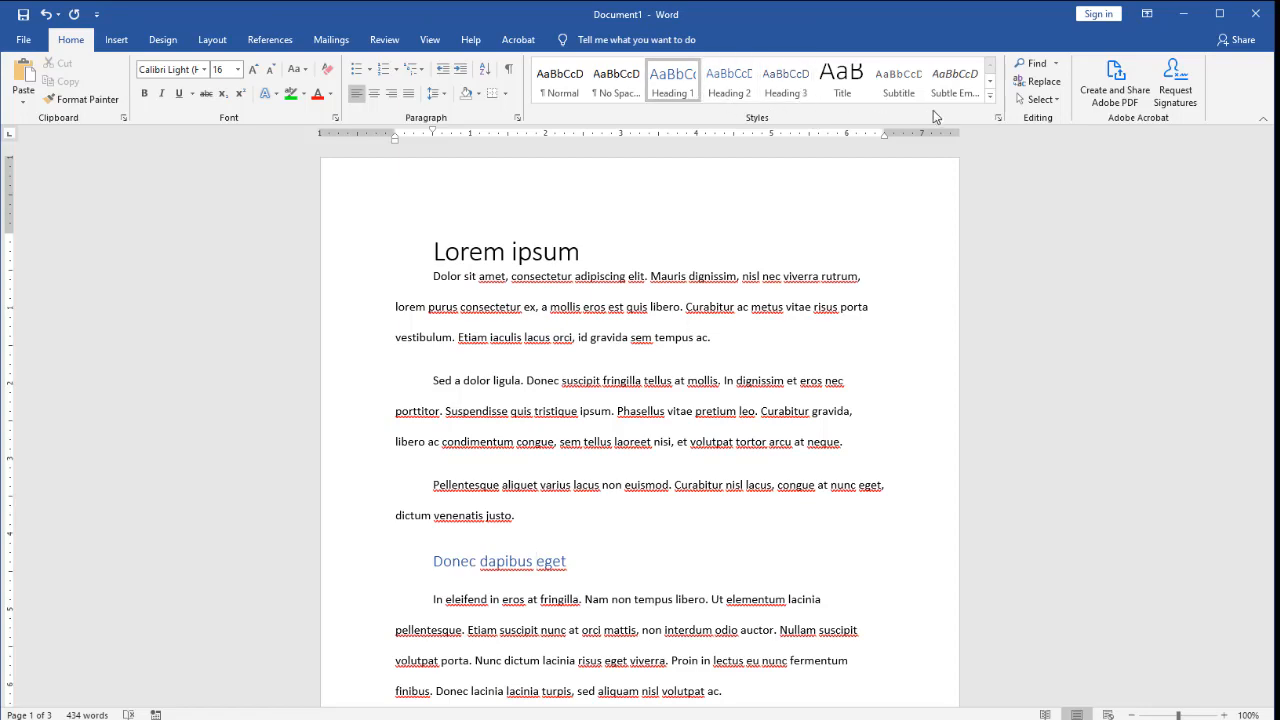
pyautogui.click(992, 92)
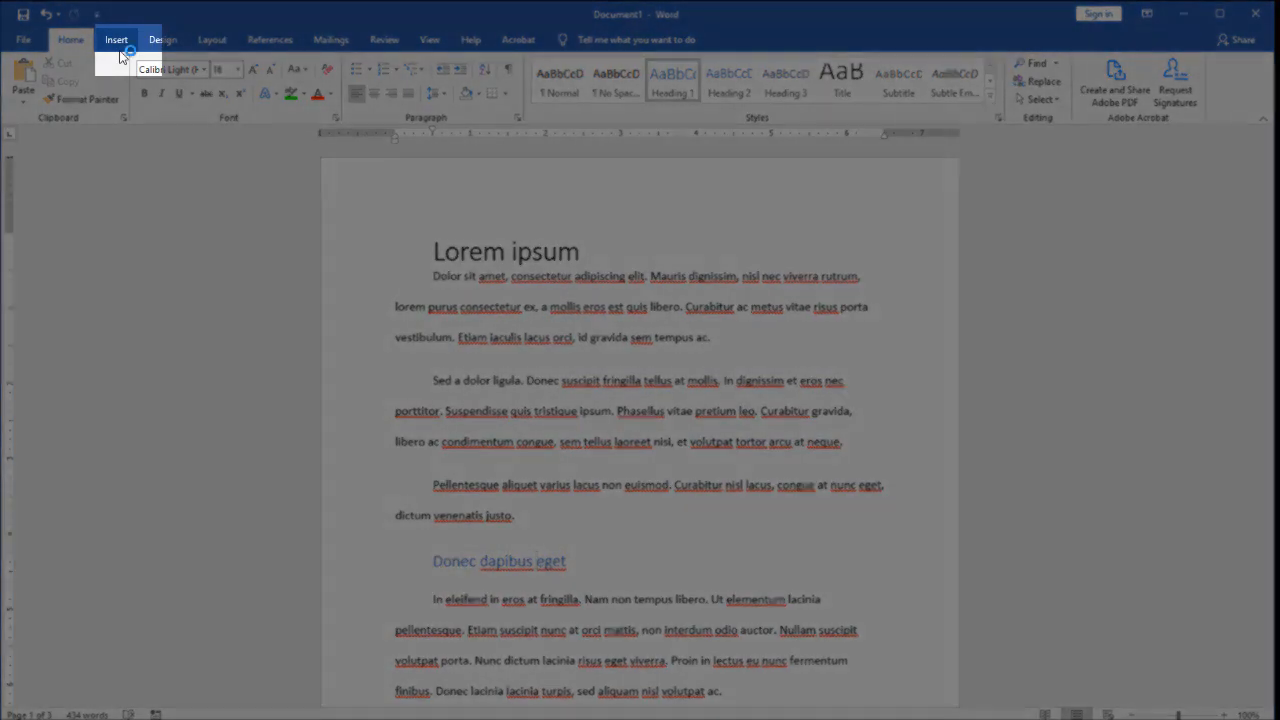
# Insert a built-in Blank footer and delete its placeholder text
pyautogui.click(118, 45)
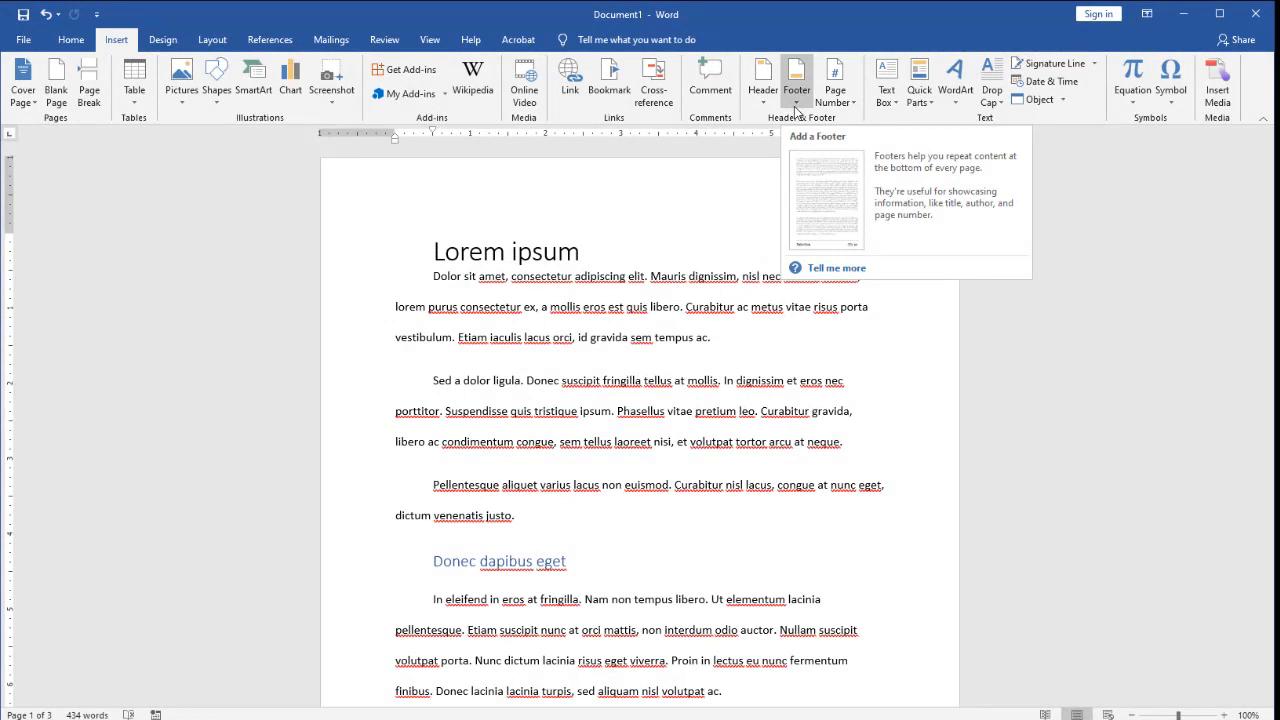
pyautogui.click(796, 85)
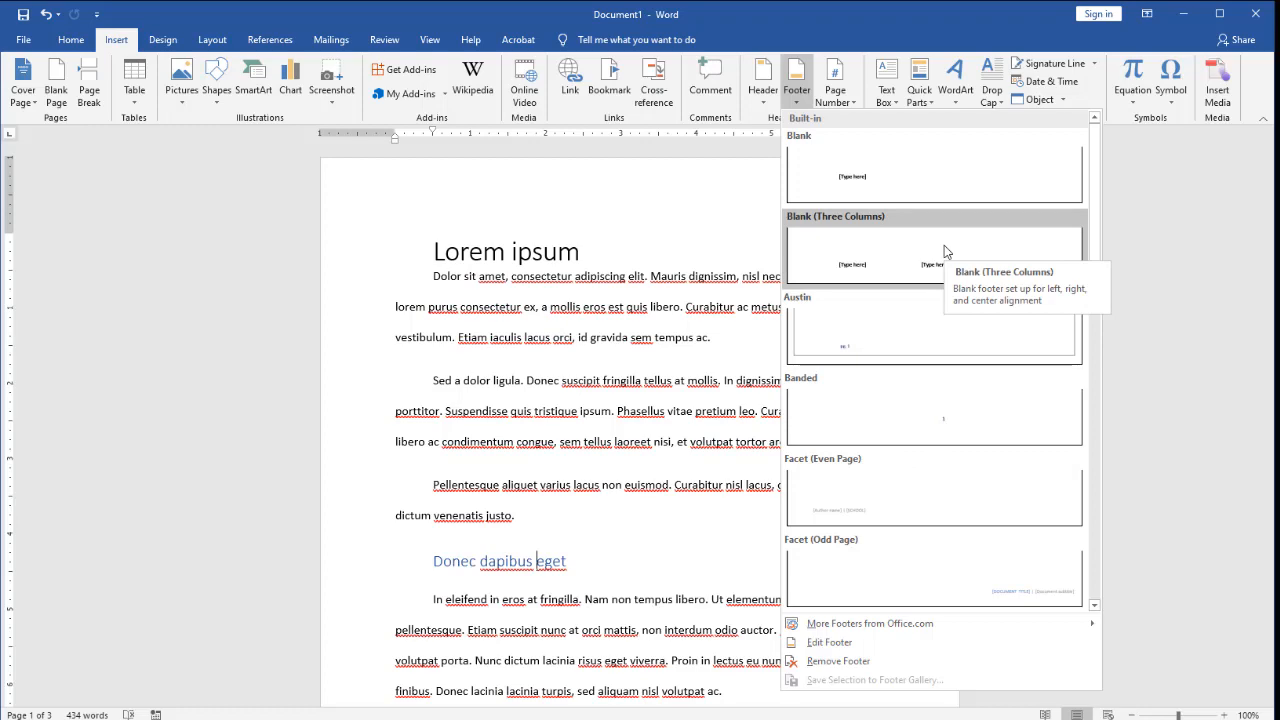
pyautogui.click(953, 205)
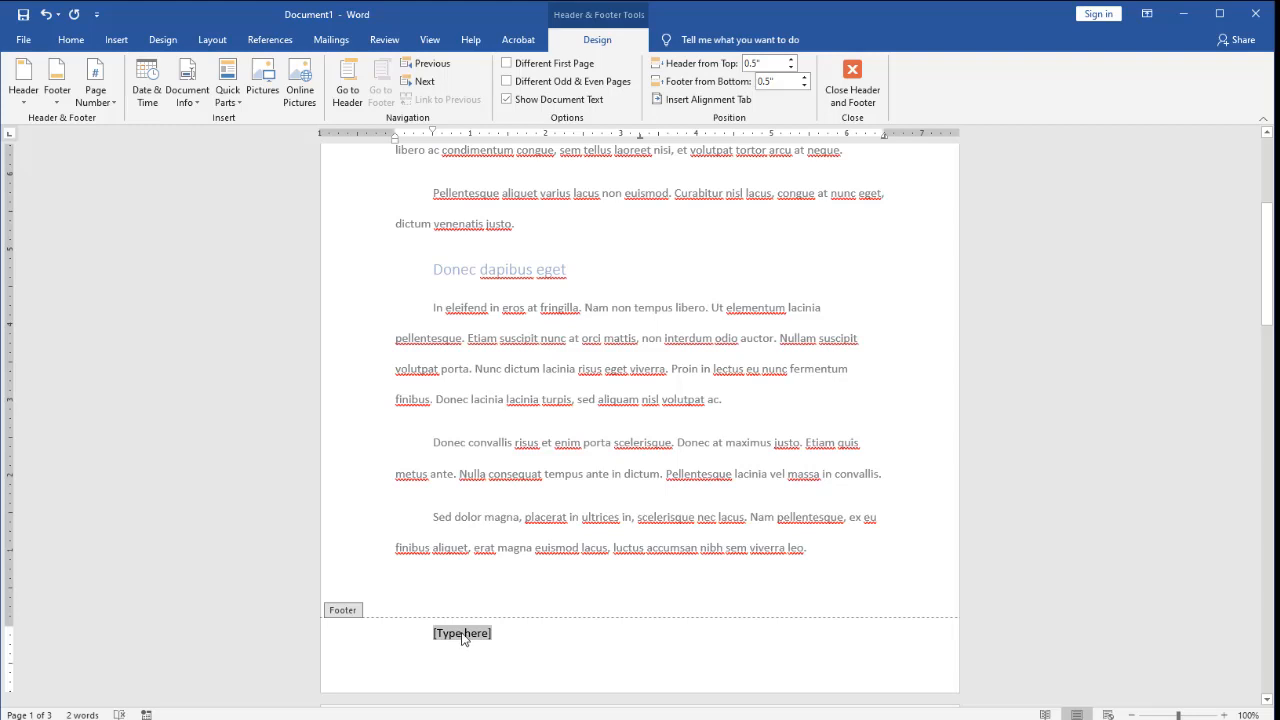
pyautogui.press('Delete')
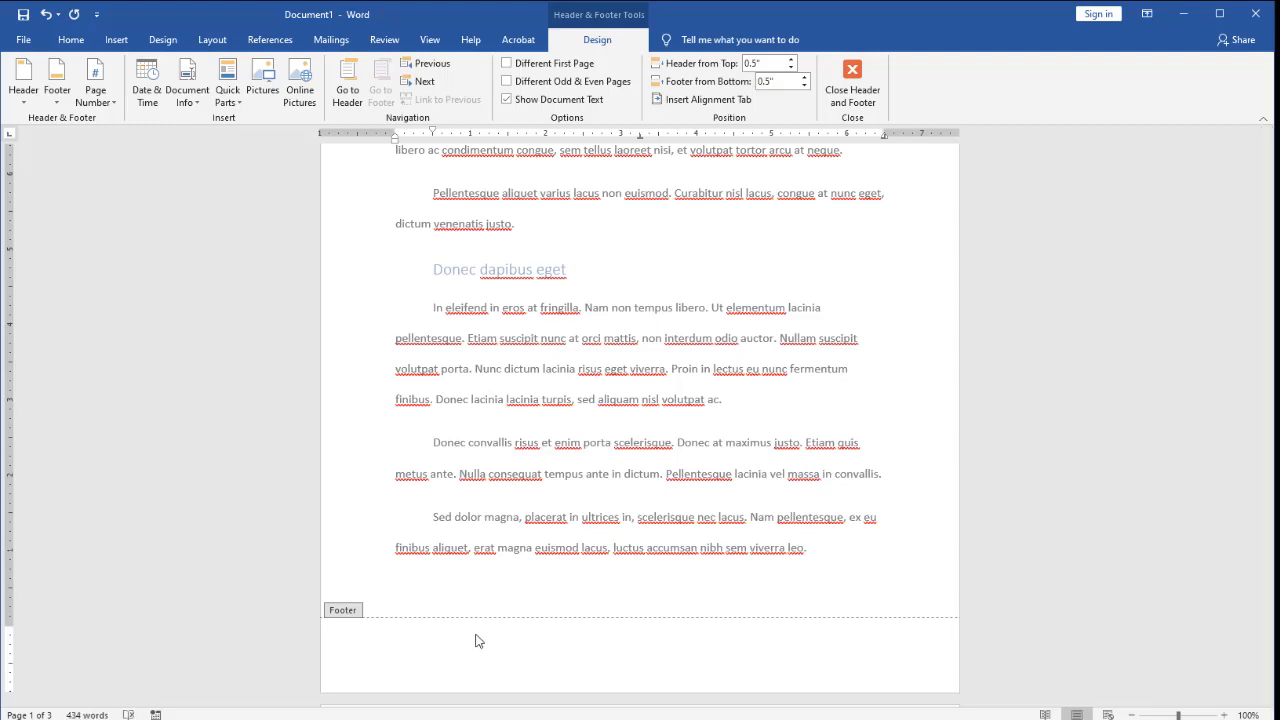
# Insert a page number at the footer's right-aligned tab stop, and dismiss the page number format settings without changes
pyautogui.press('Tab')
pyautogui.press('Tab')
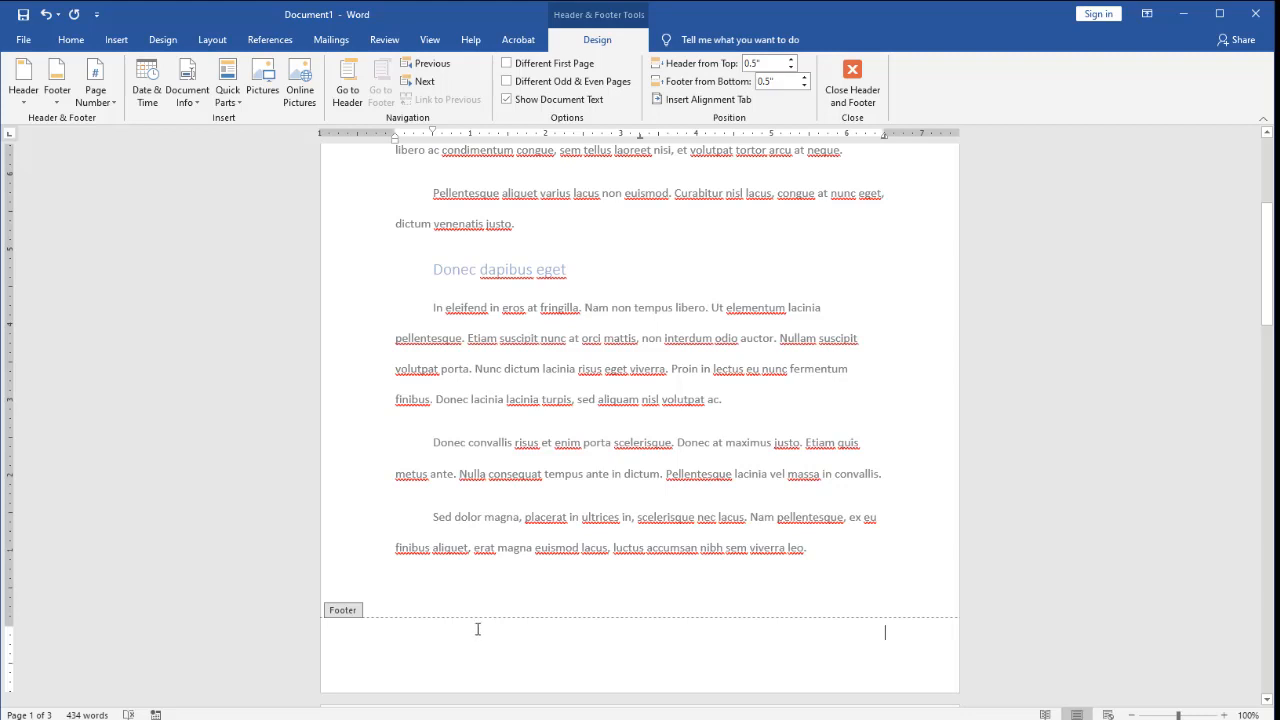
pyautogui.click(108, 100)
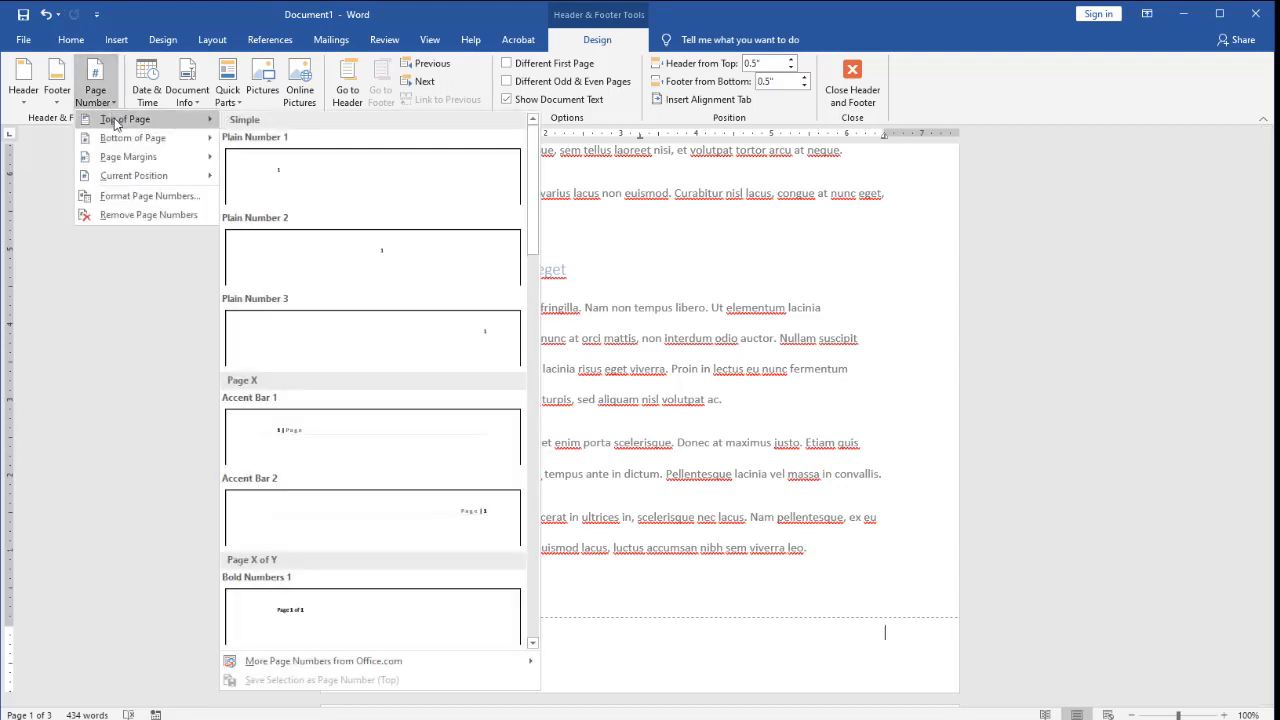
pyautogui.moveTo(122, 138)
pyautogui.click(372, 356)
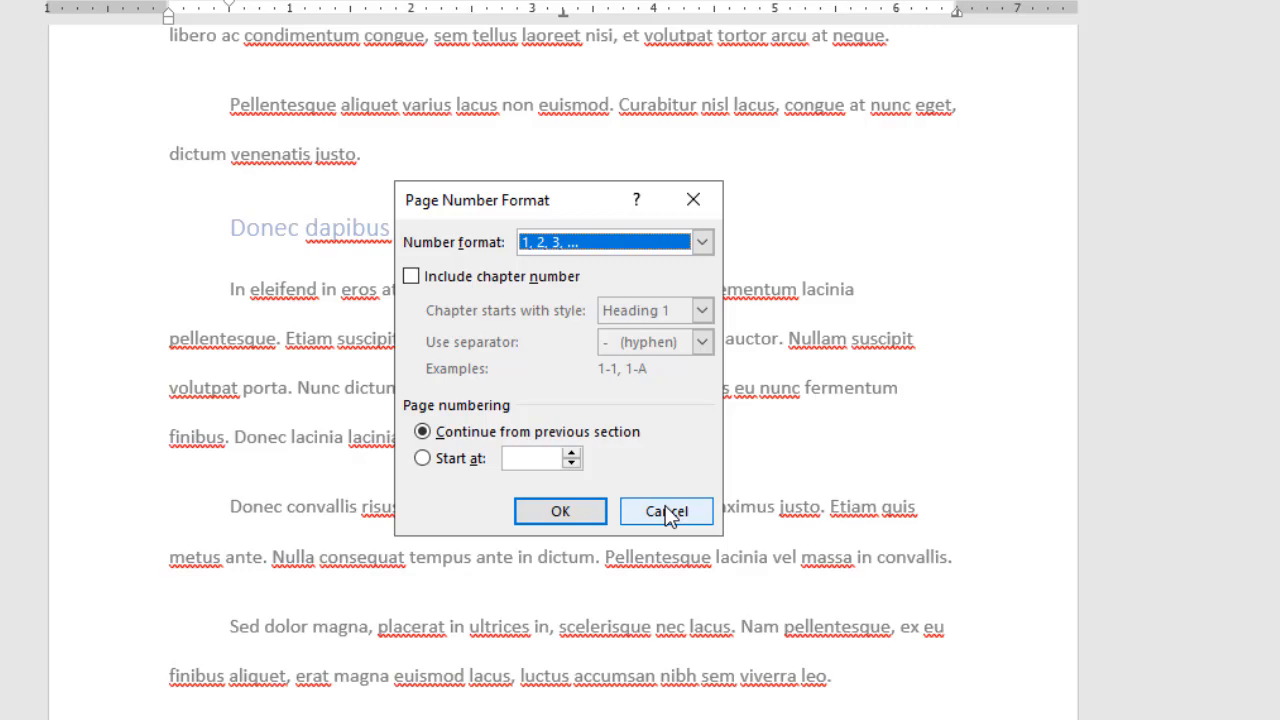
pyautogui.click(668, 513)
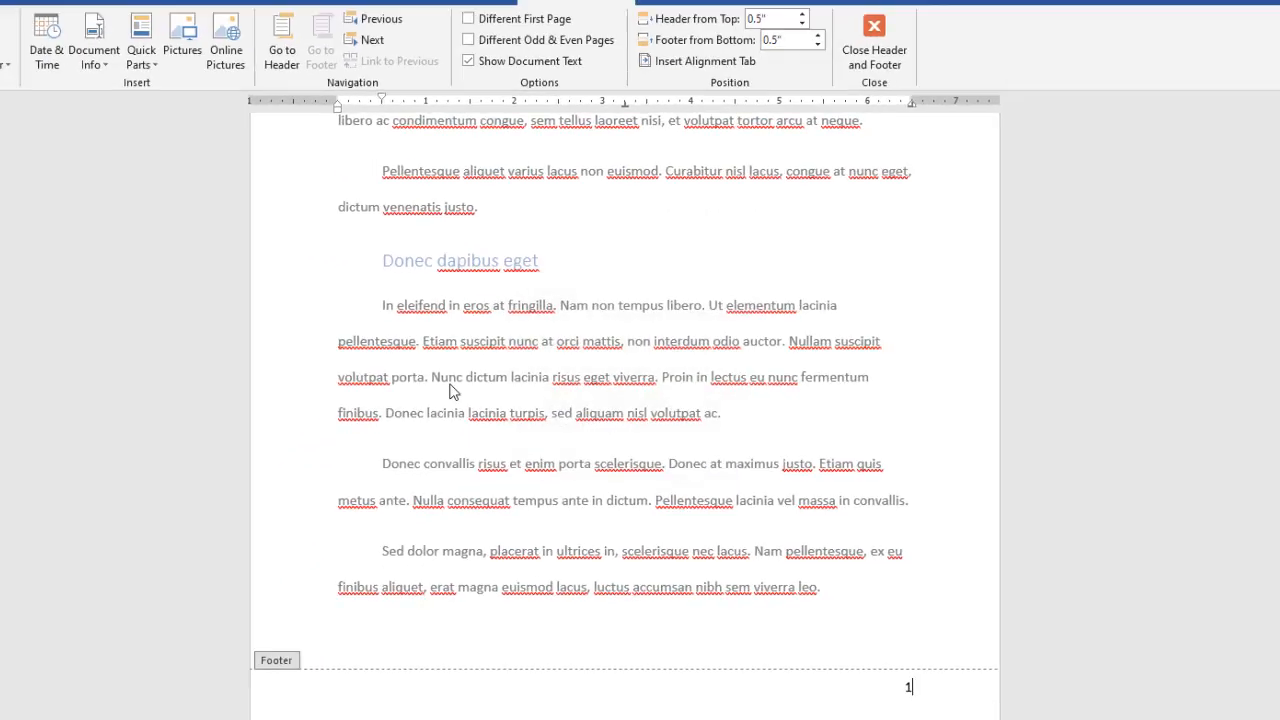
# Insert the current date at the start of the footer in the 9/13/2020 format, set to update automatically
pyautogui.click(97, 99)
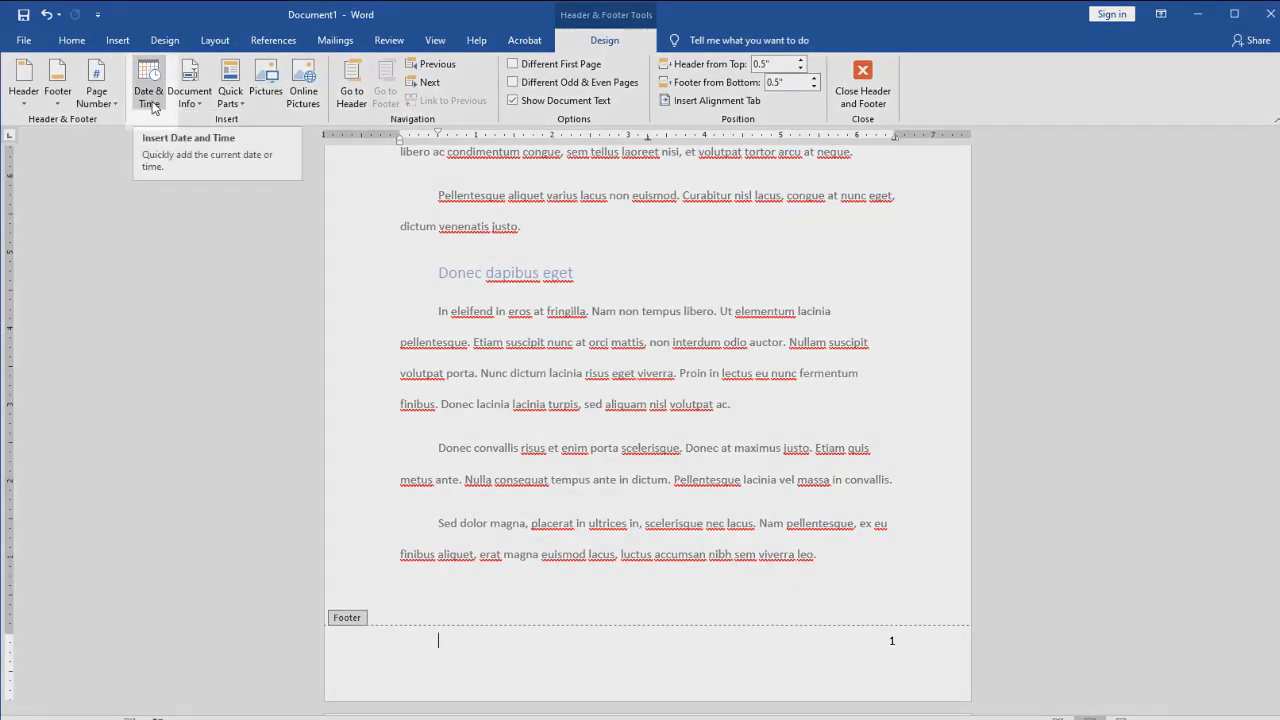
pyautogui.click(51, 62)
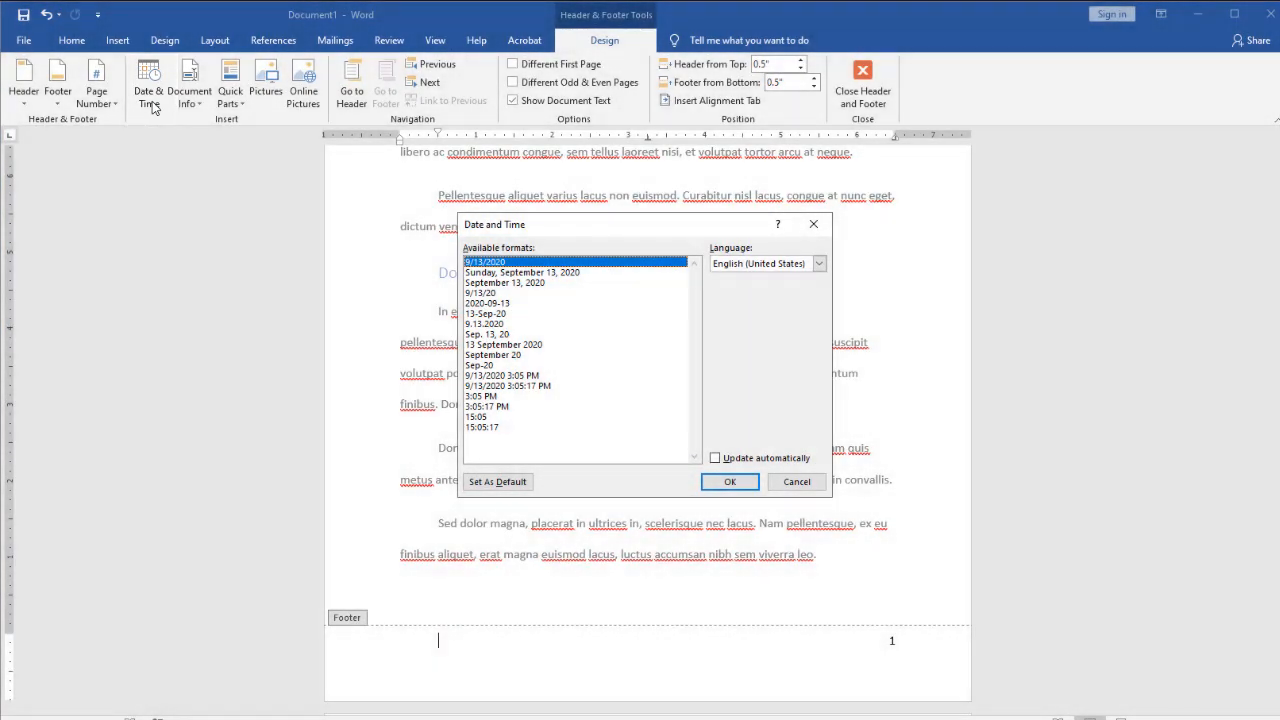
pyautogui.click(713, 458)
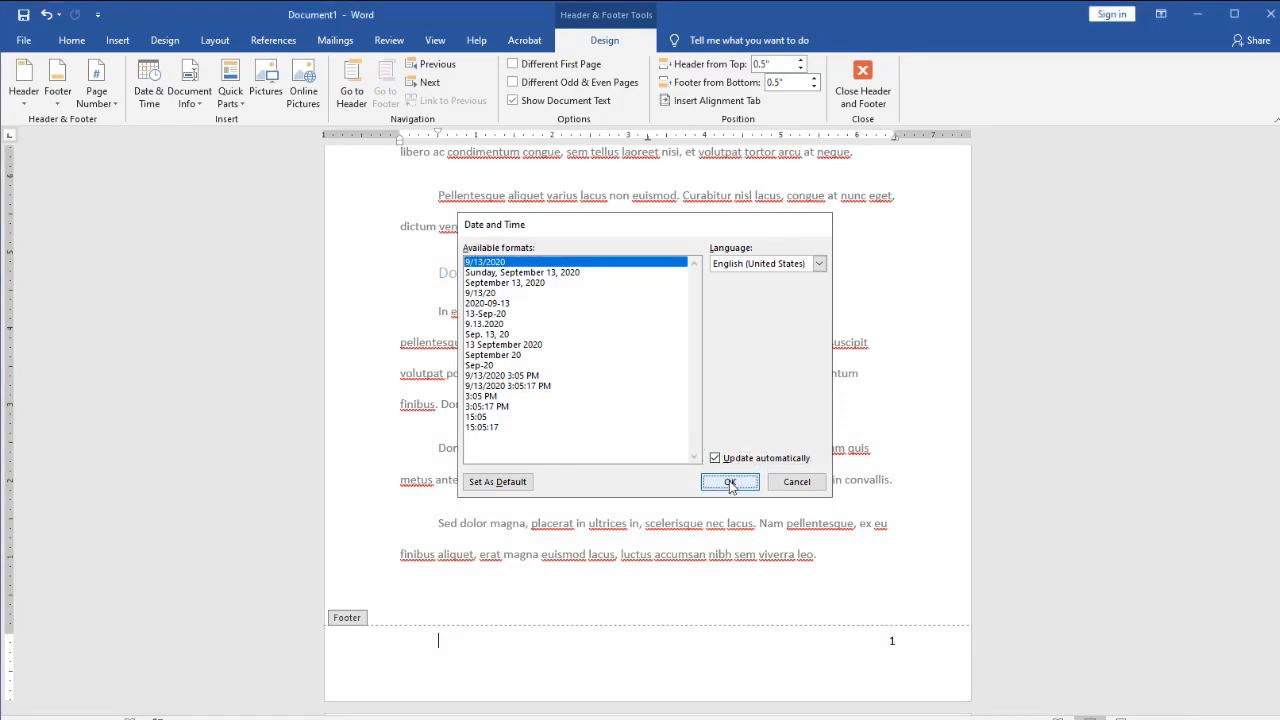
pyautogui.click(729, 481)
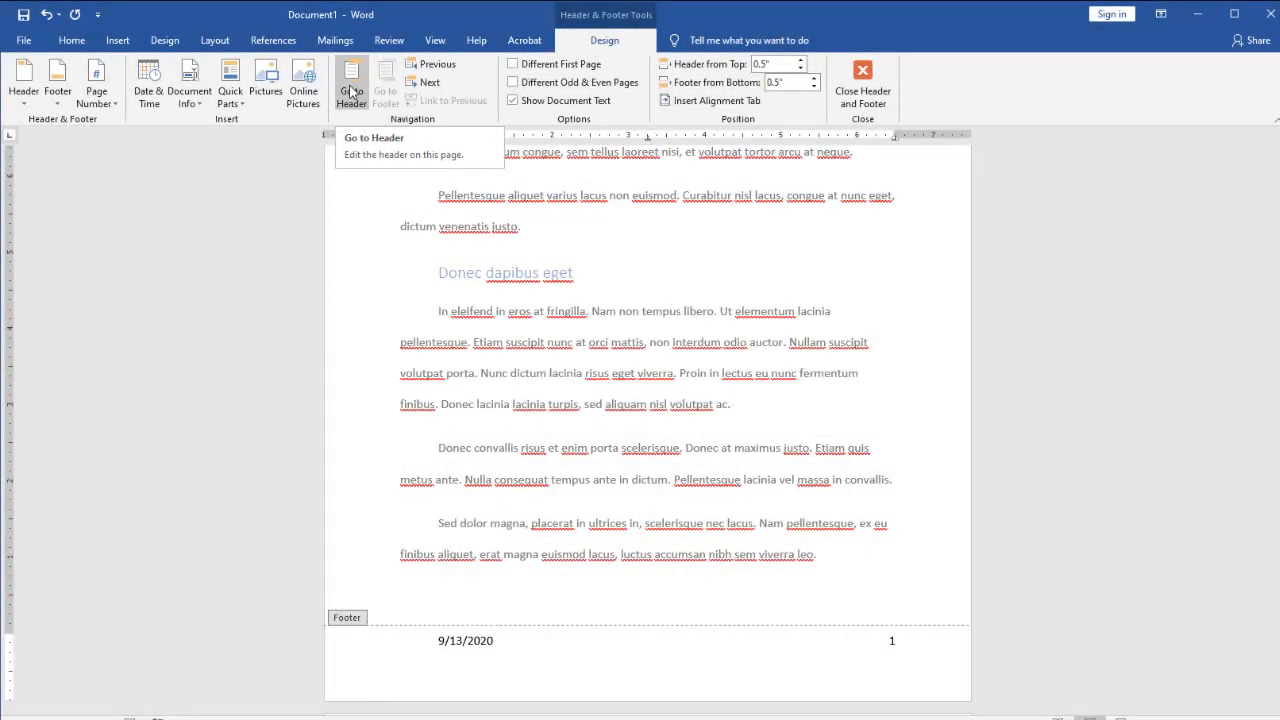
# Review the document info and document property fields available for the page header, and close header and footer editing
pyautogui.click(351, 92)
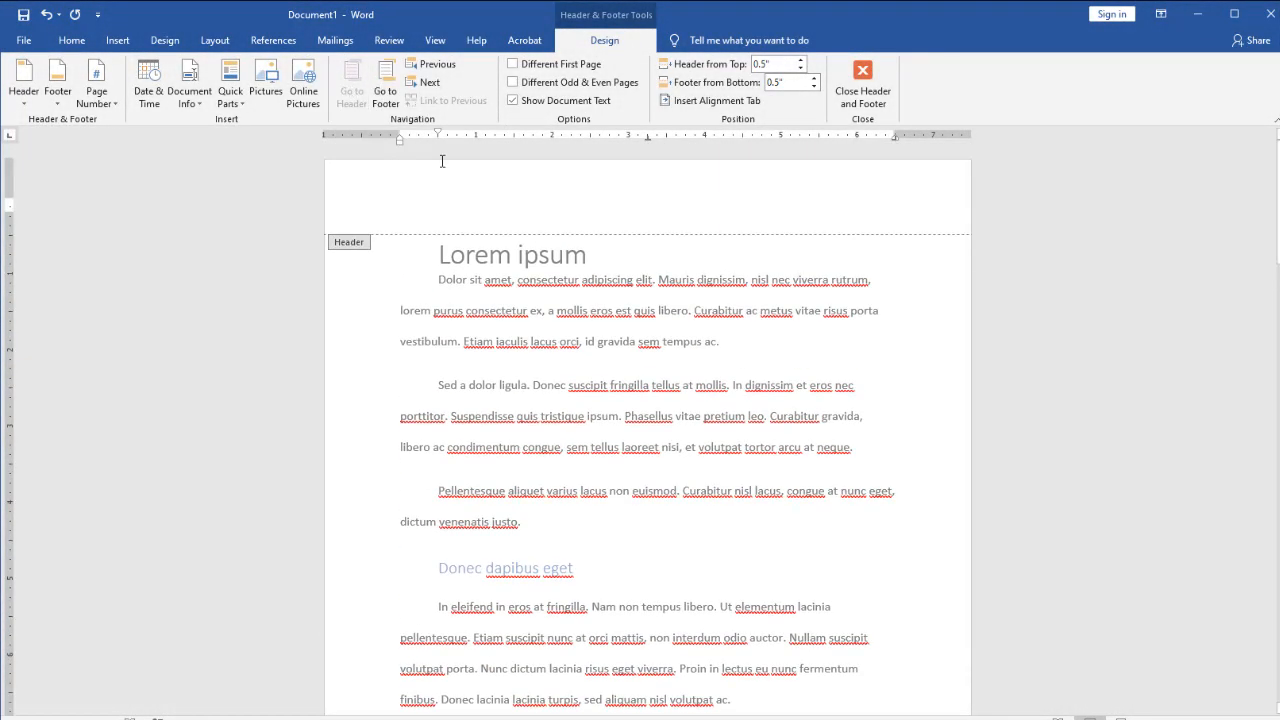
pyautogui.click(199, 103)
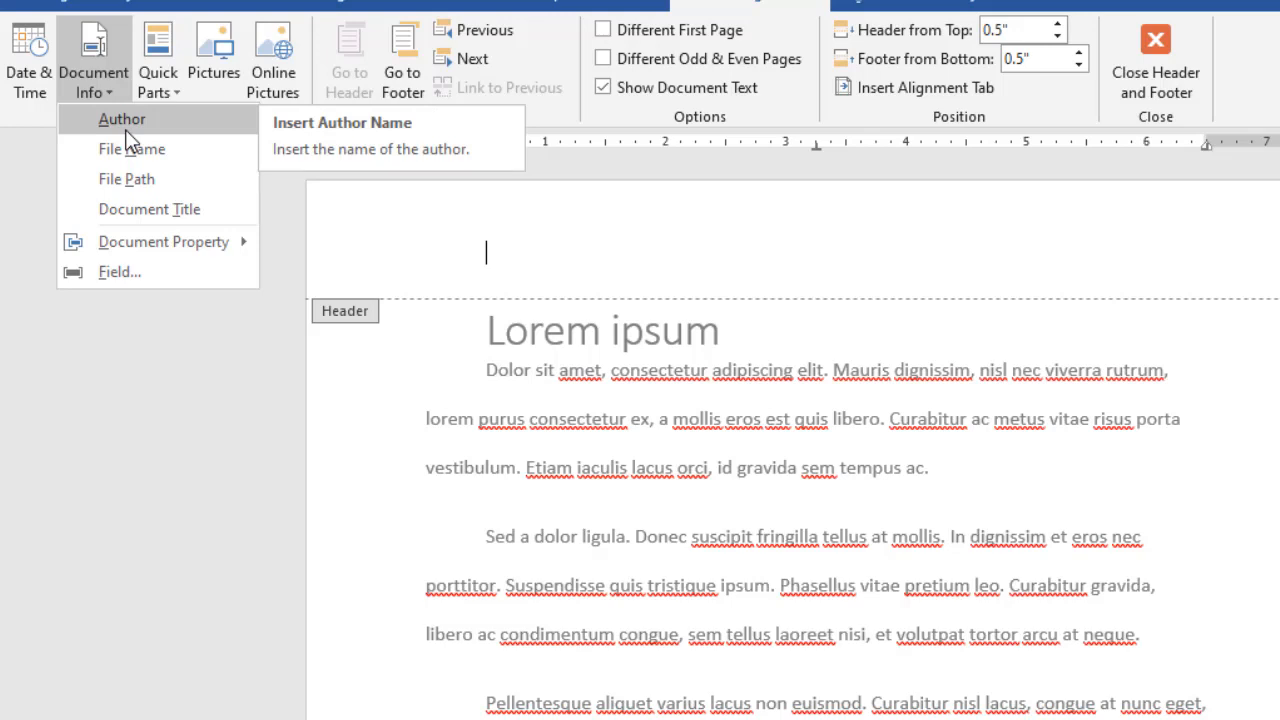
pyautogui.click(178, 94)
pyautogui.moveTo(187, 147)
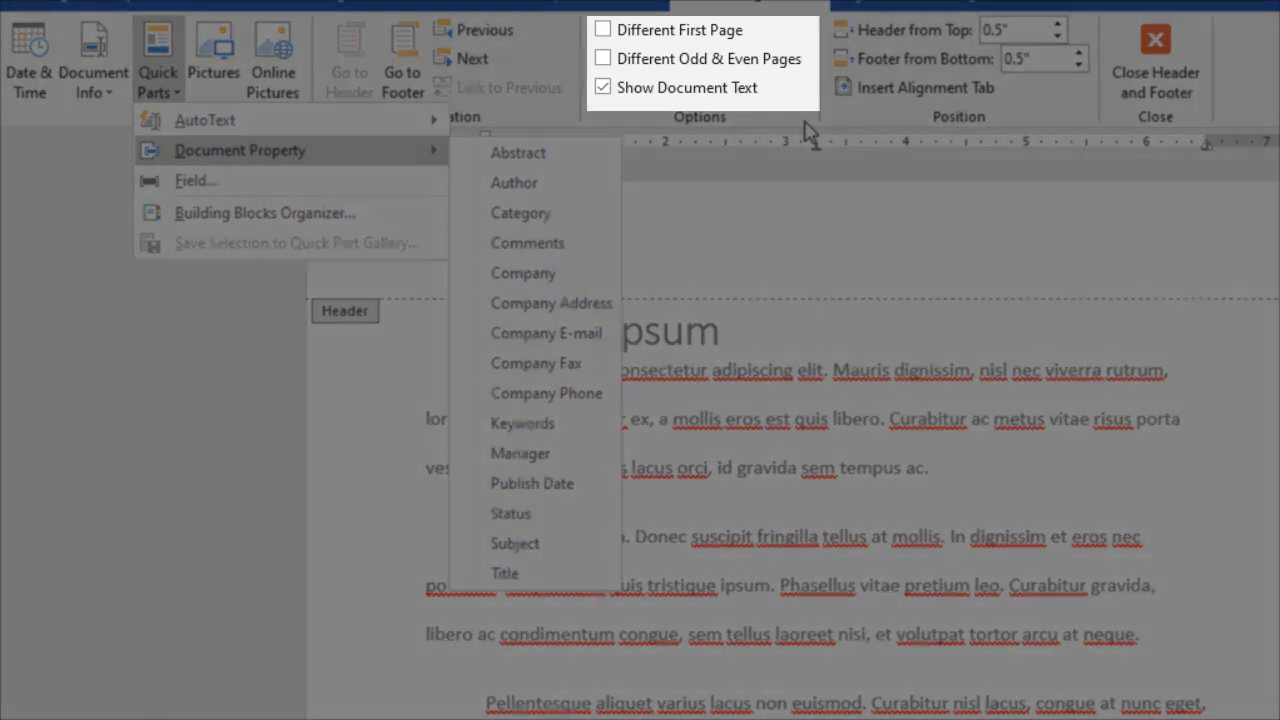
pyautogui.click(808, 130)
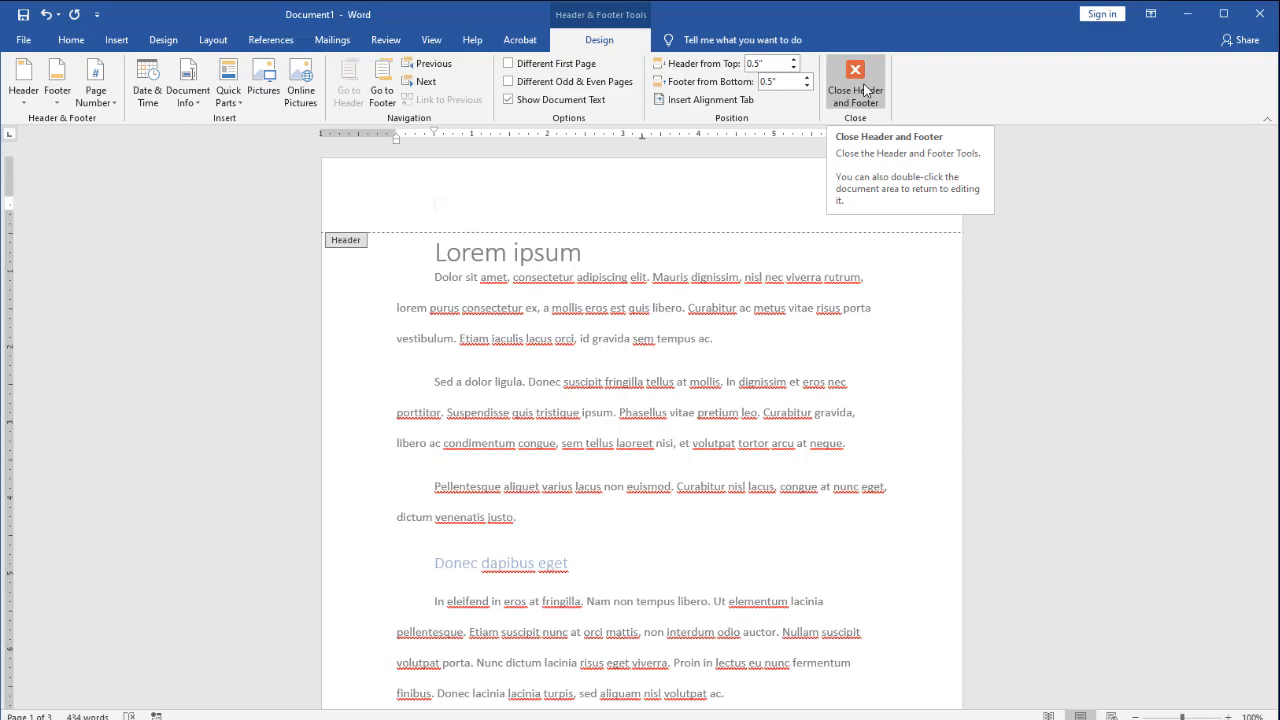
pyautogui.click(855, 85)
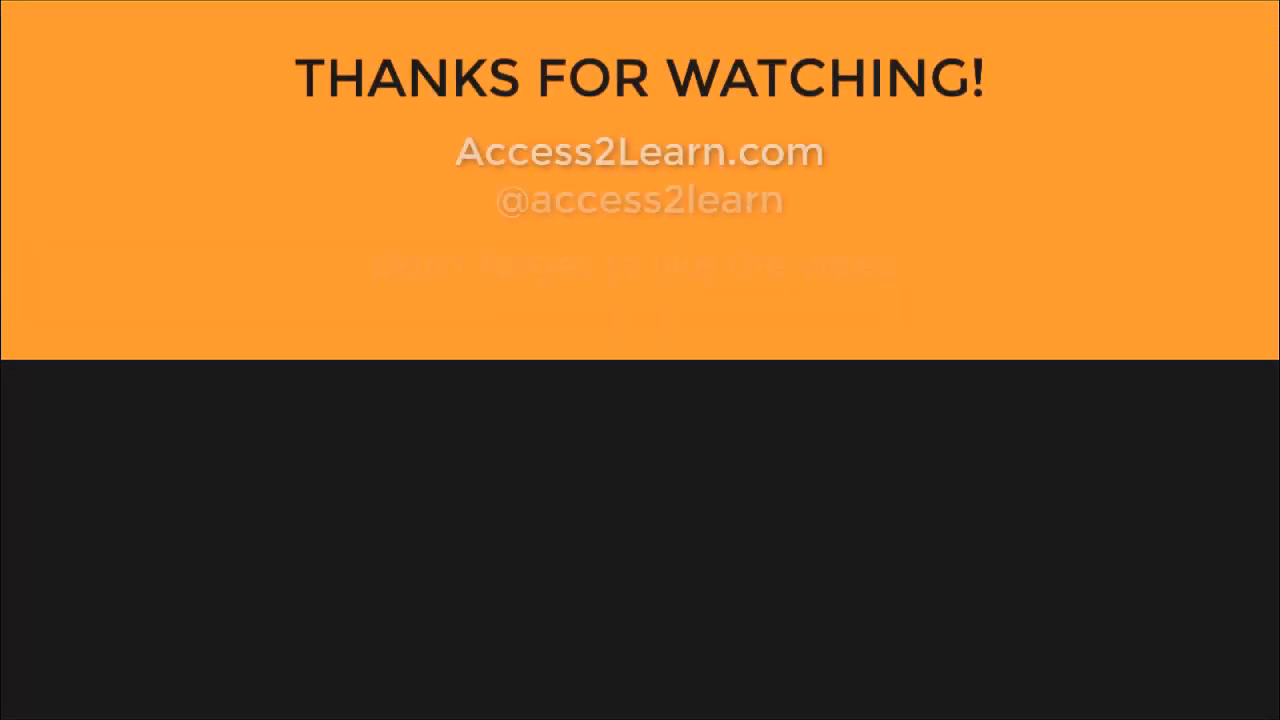